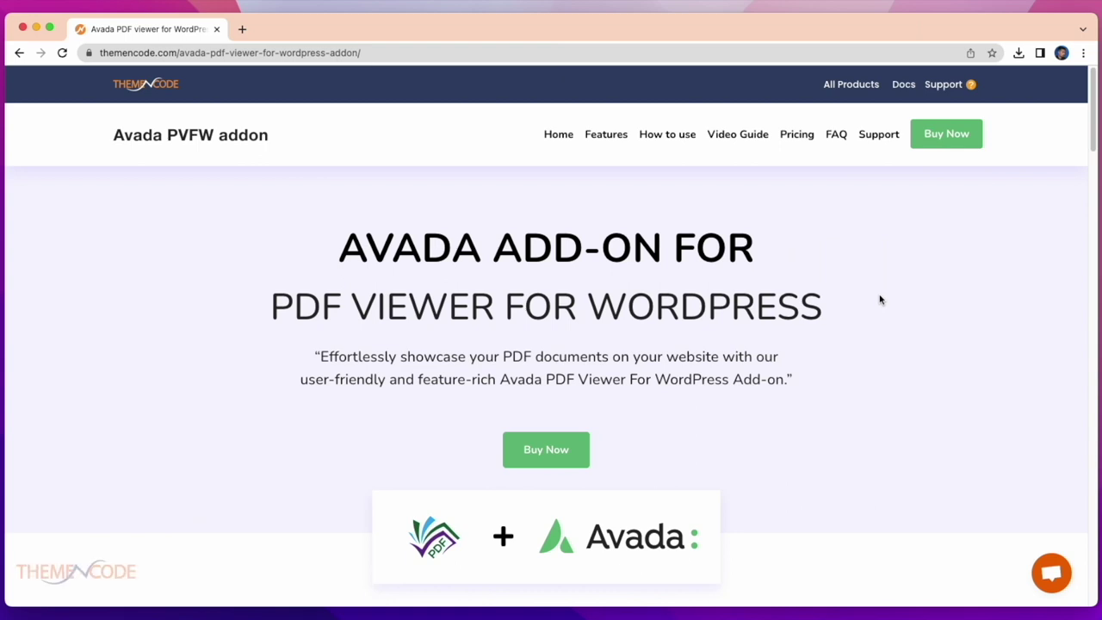
Scroll past the add-on's Features to the four-step How to Use guide and follow the PDF viewer product link
scroll(880, 303, down, 4)
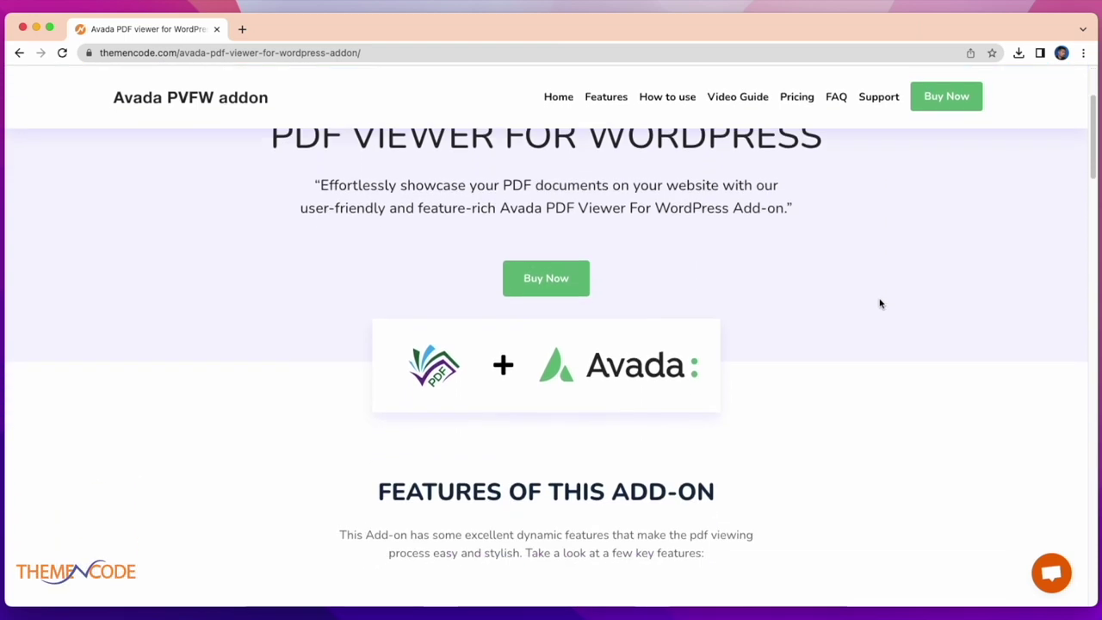
scroll(880, 303, down, 4)
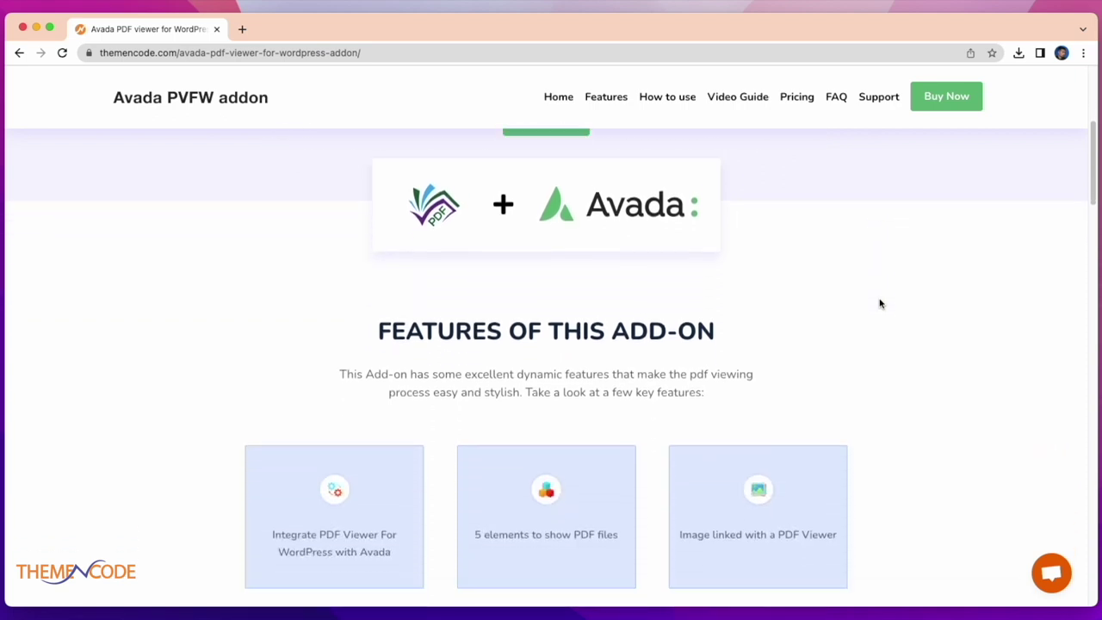
scroll(880, 303, down, 3)
scroll(880, 303, down, 1)
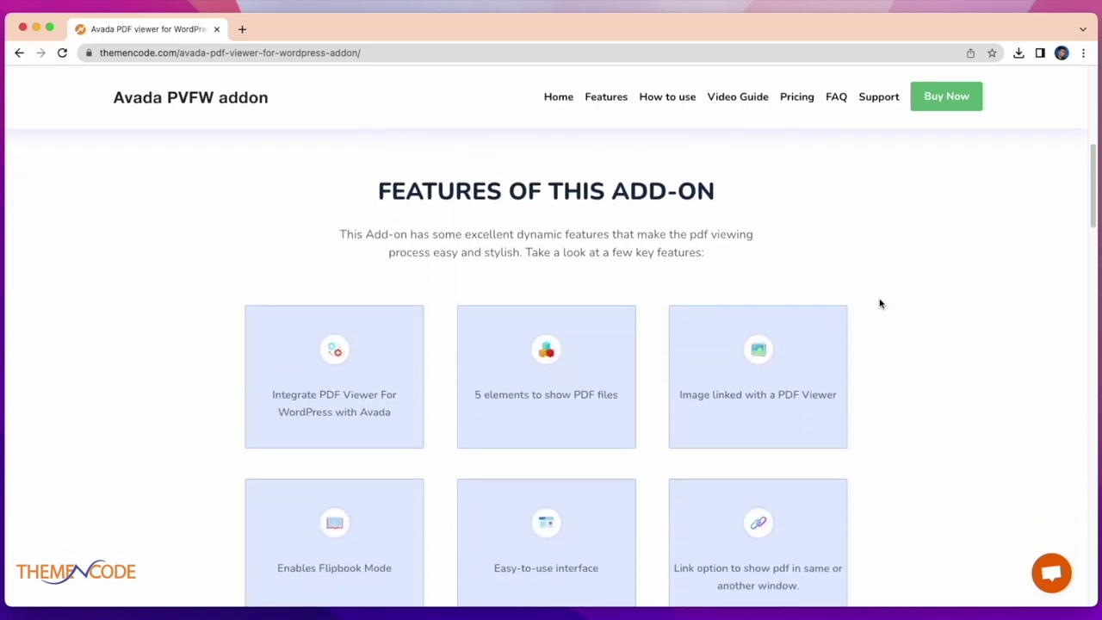
scroll(880, 303, down, 1)
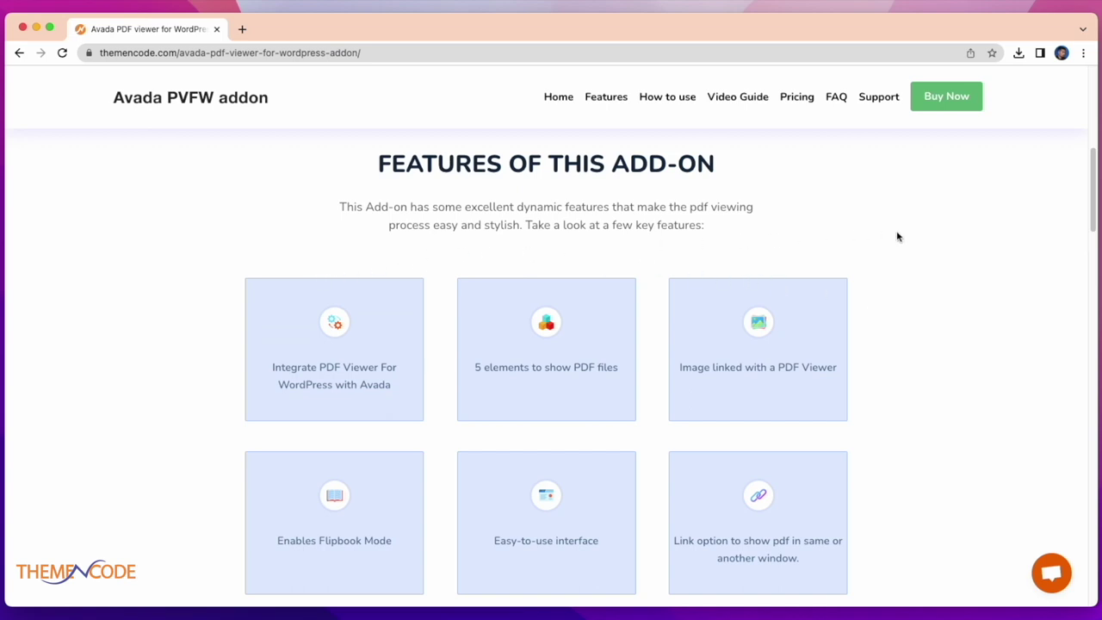
scroll(899, 234, down, 5)
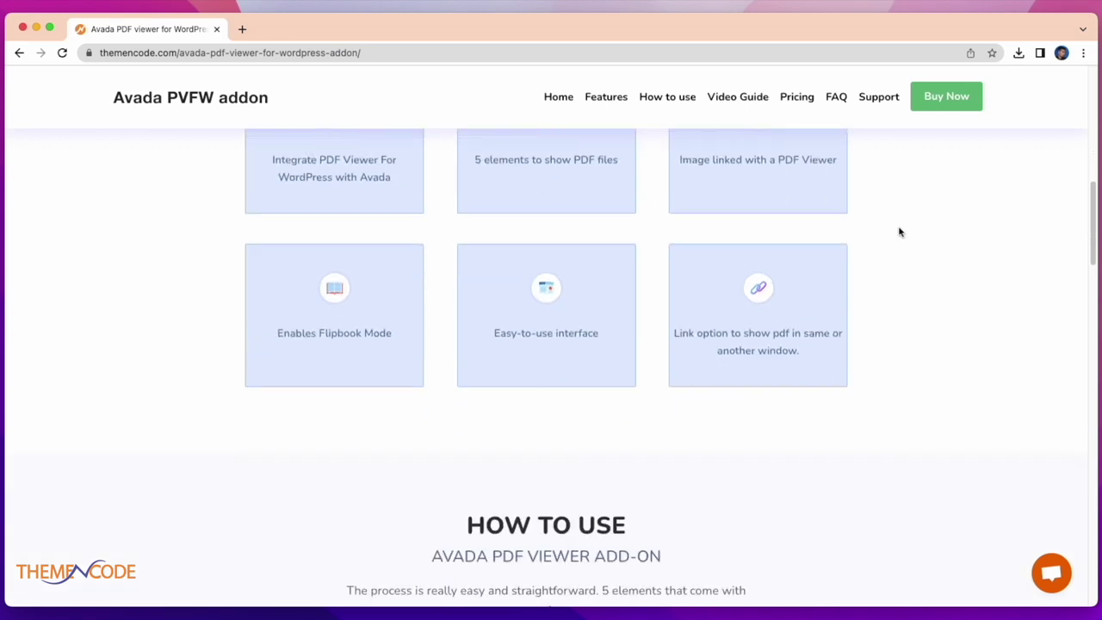
scroll(899, 232, down, 5)
scroll(899, 232, down, 2)
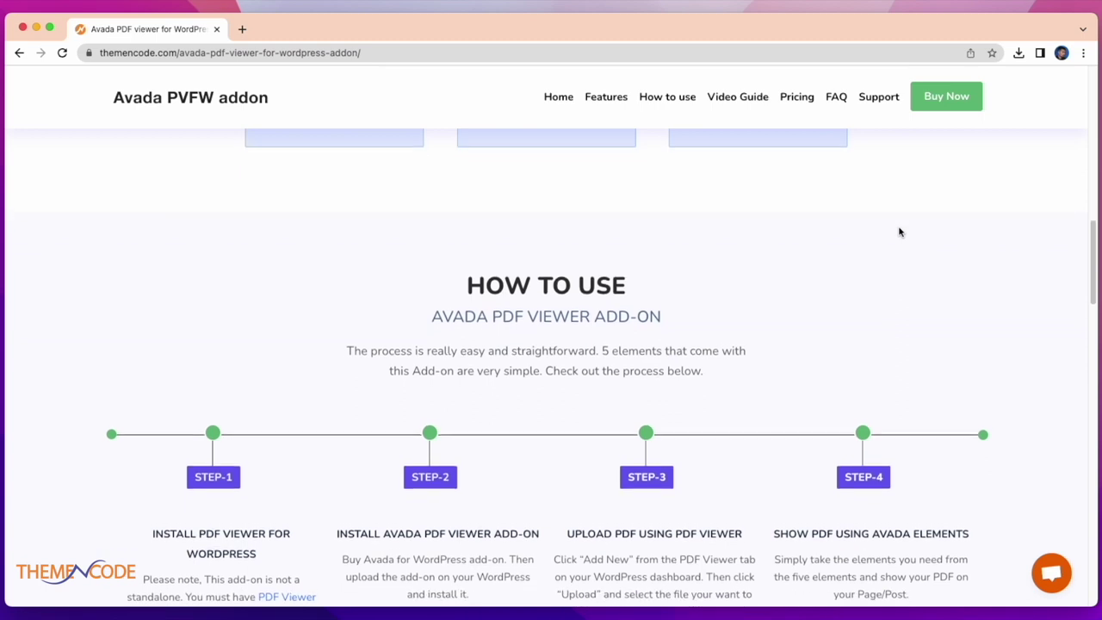
scroll(899, 232, down, 1)
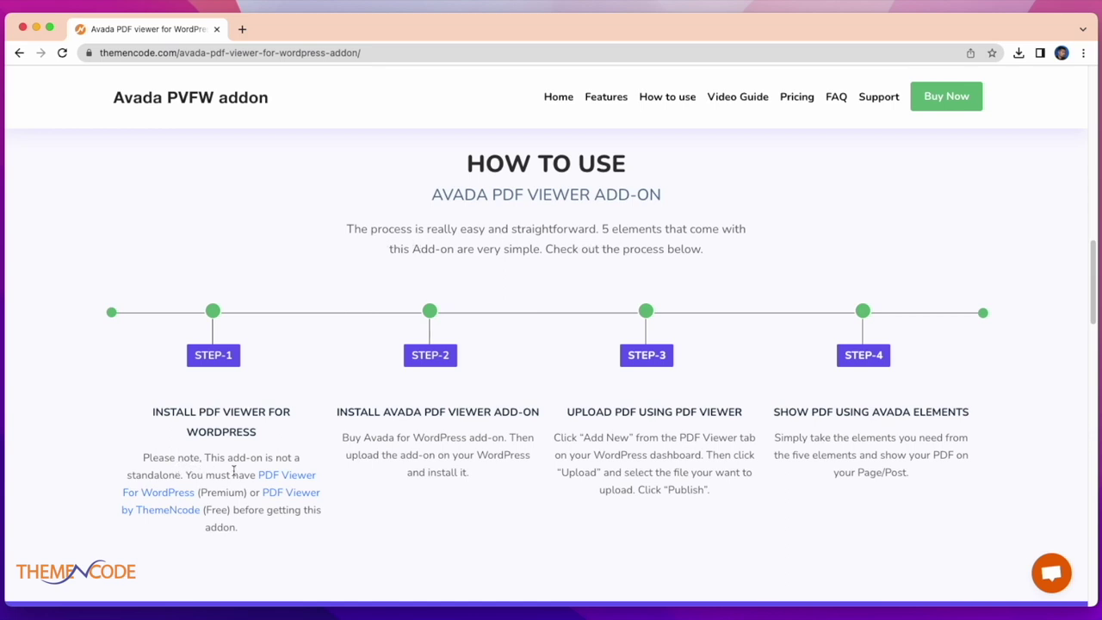
click(181, 500)
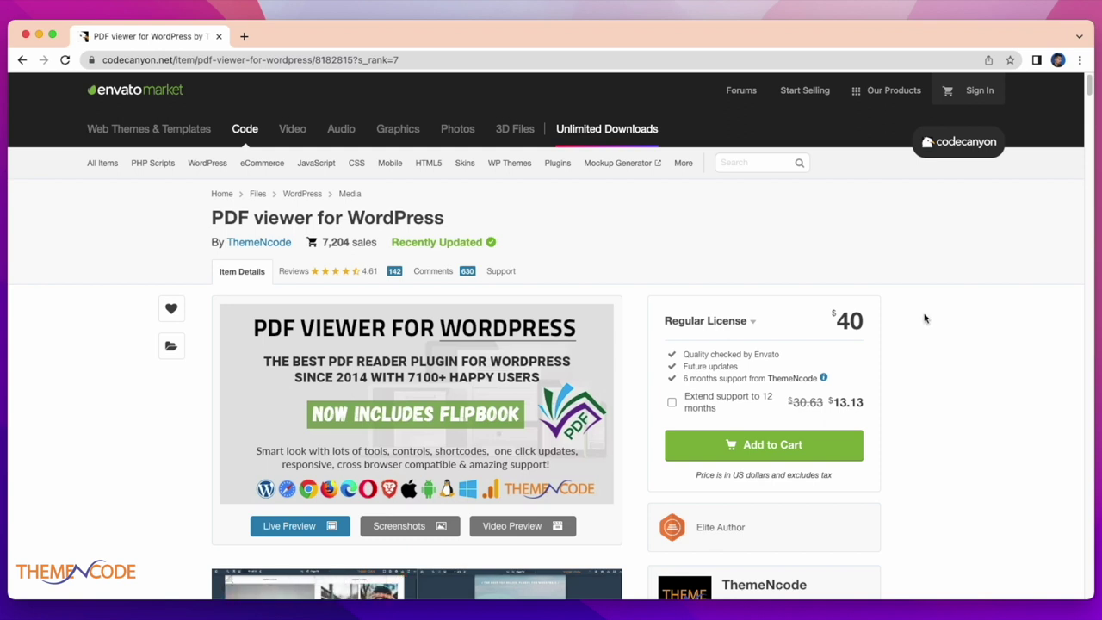
Scroll the CodeCanyon product page and launch the plugin's full-screen live preview
scroll(925, 319, down, 3)
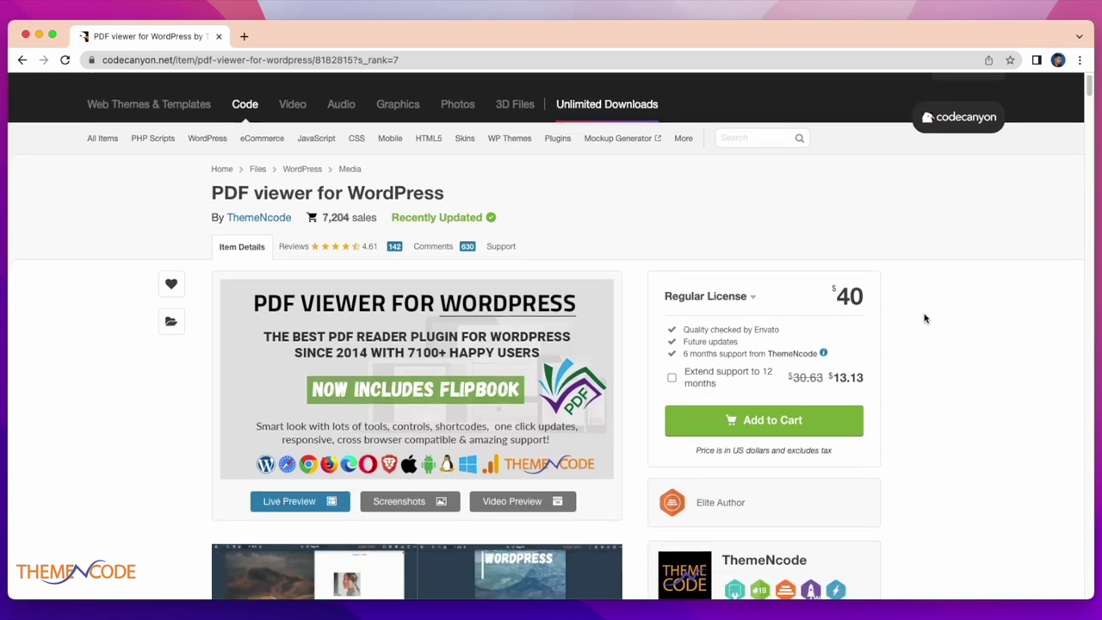
scroll(925, 319, down, 1)
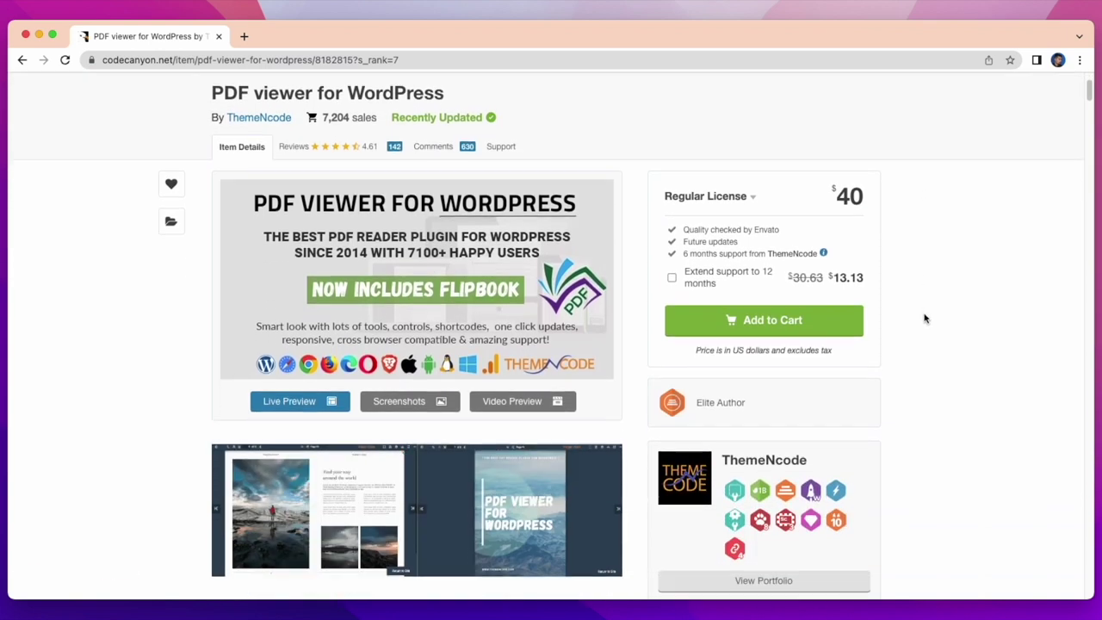
scroll(925, 319, down, 2)
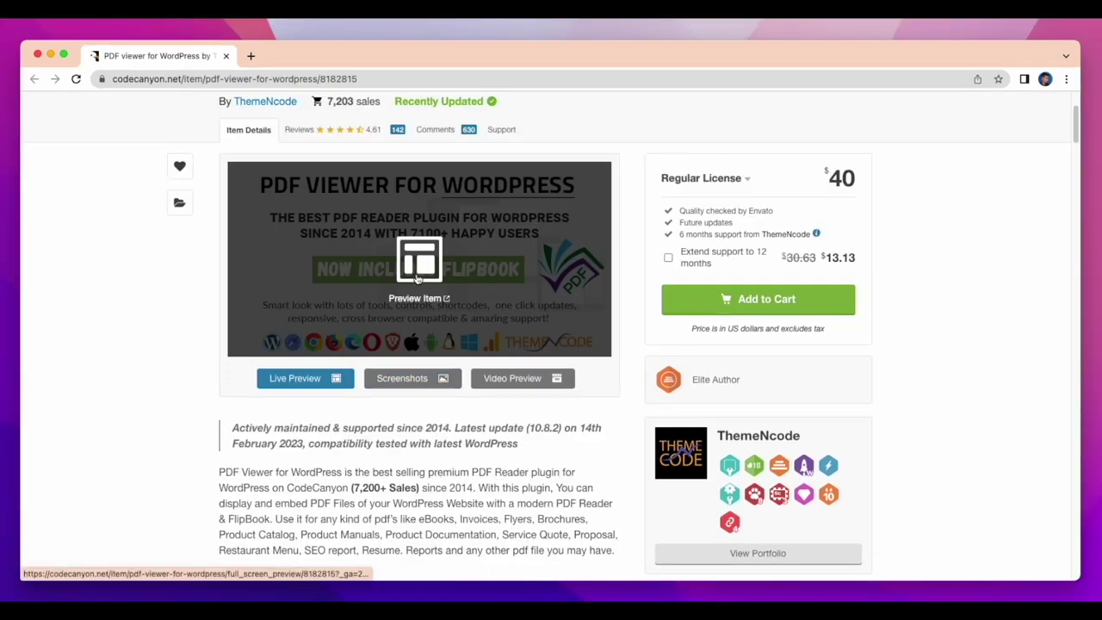
click(418, 274)
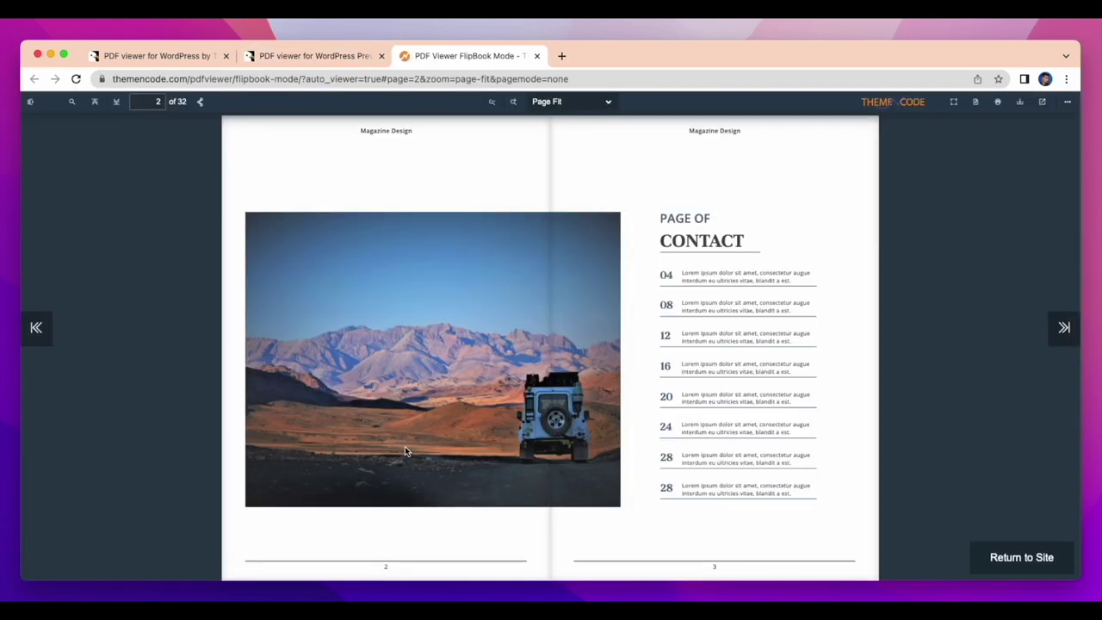
Flip the FlipBook demo forward, back, and forward again to another spread
click(865, 131)
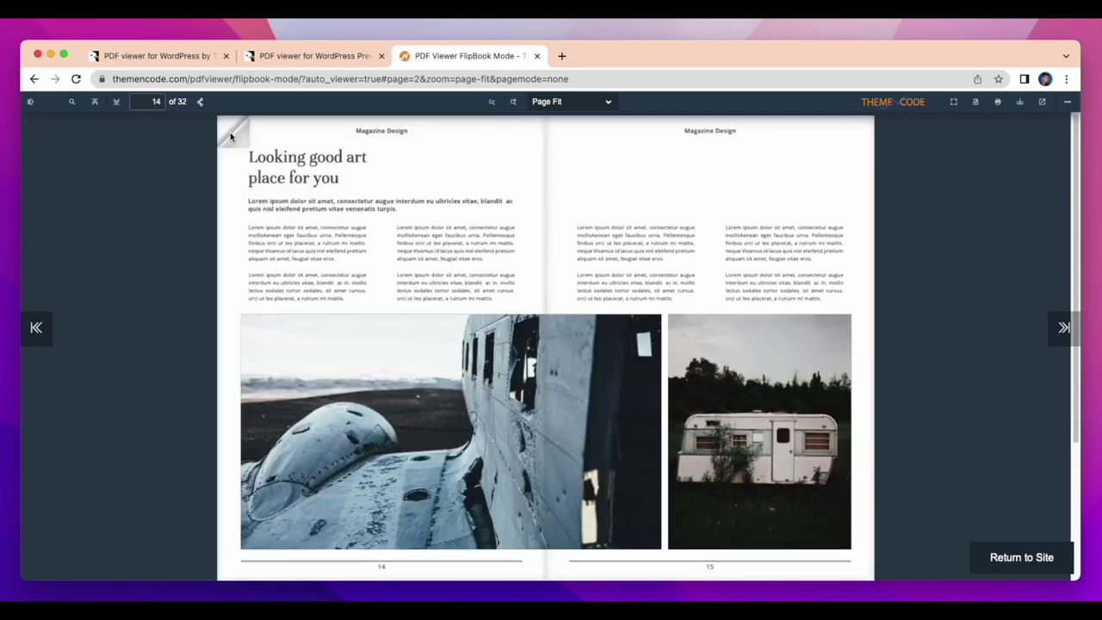
click(231, 137)
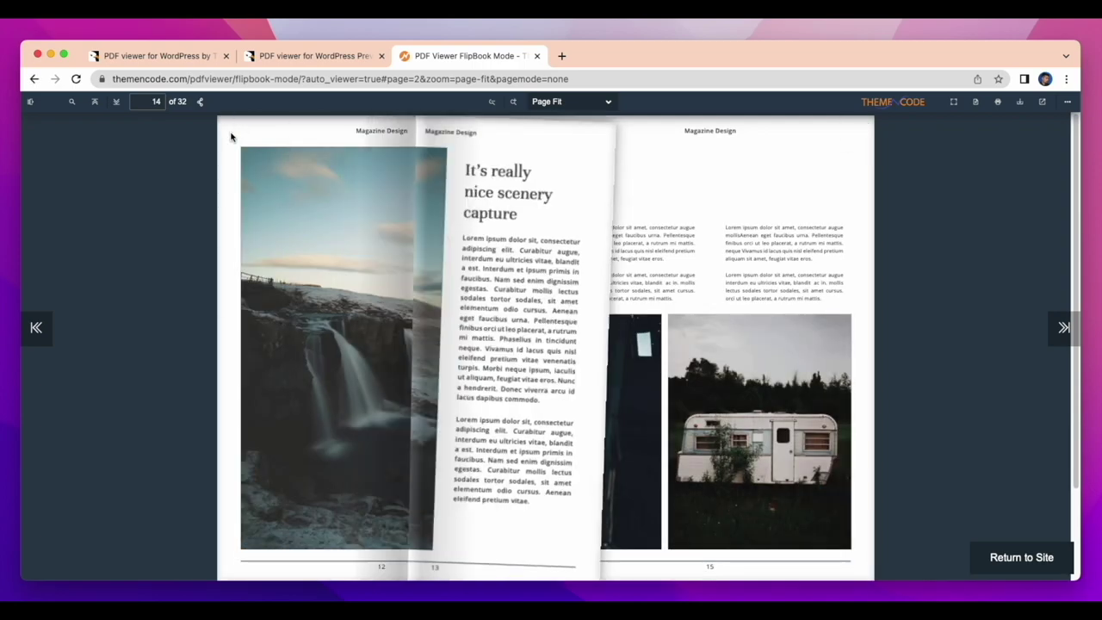
click(1065, 327)
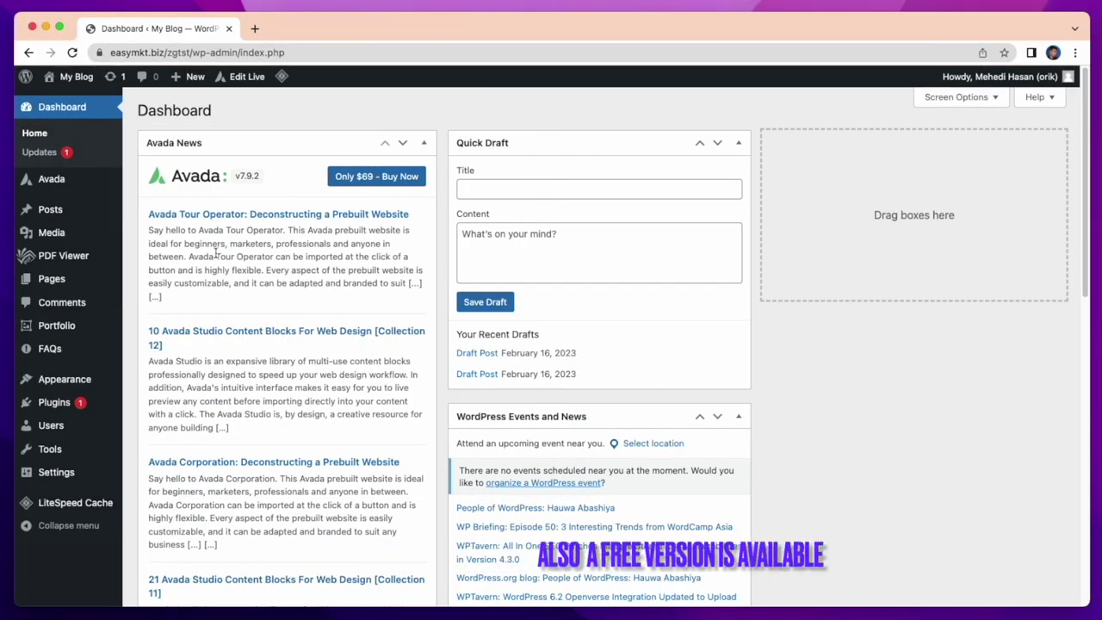
mouse_move(79, 405)
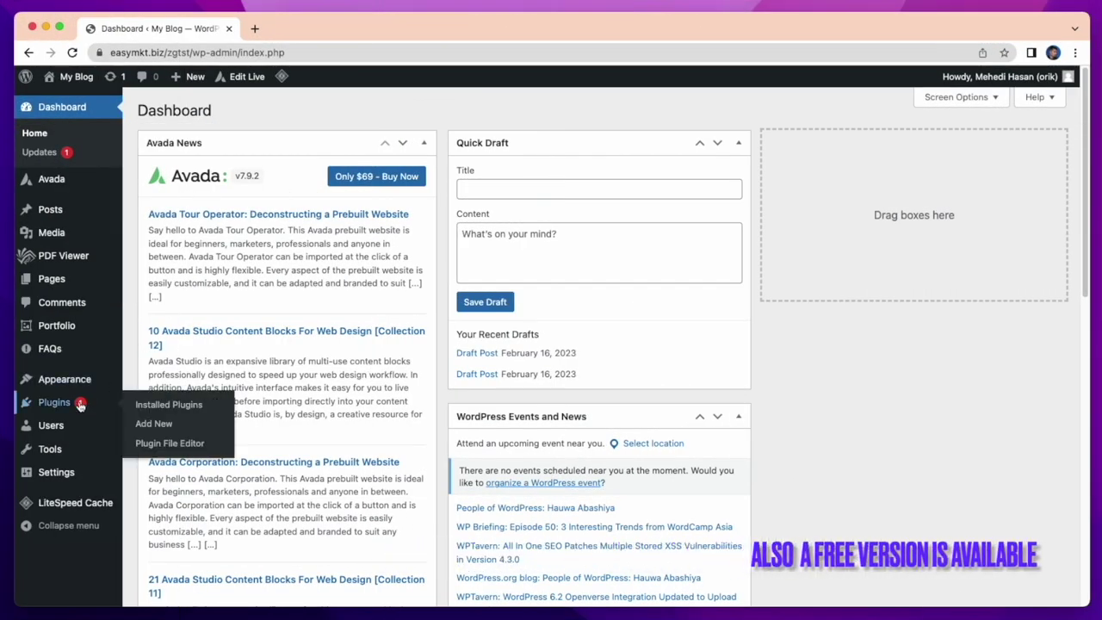
From Installed Plugins, go to Add New > Upload Plugin and browse the avada folder in Downloads for the zip
click(139, 410)
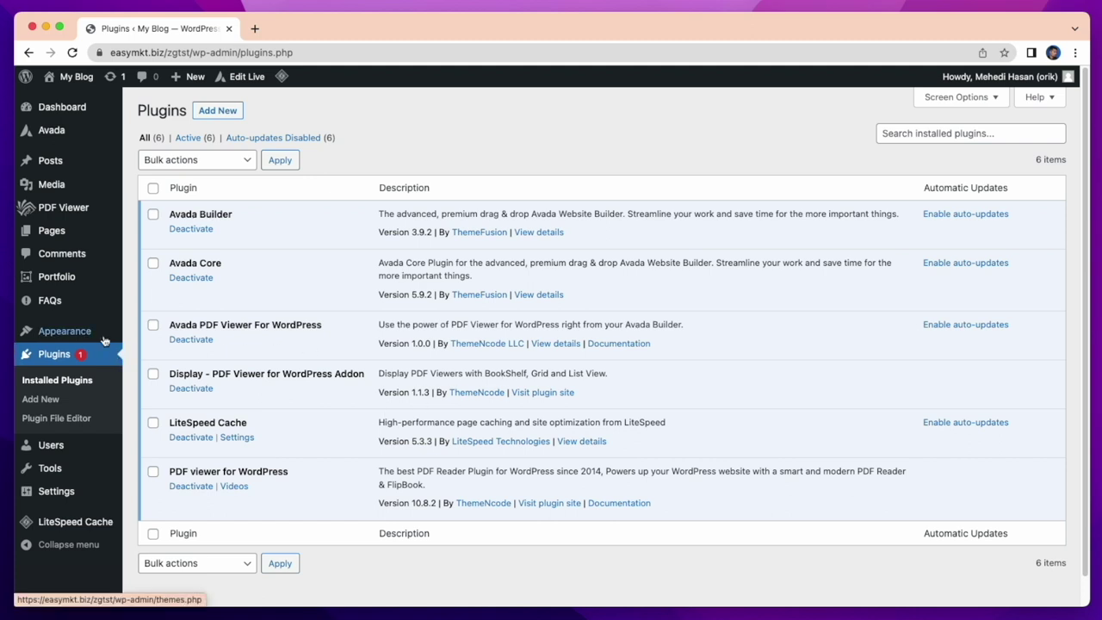
click(212, 116)
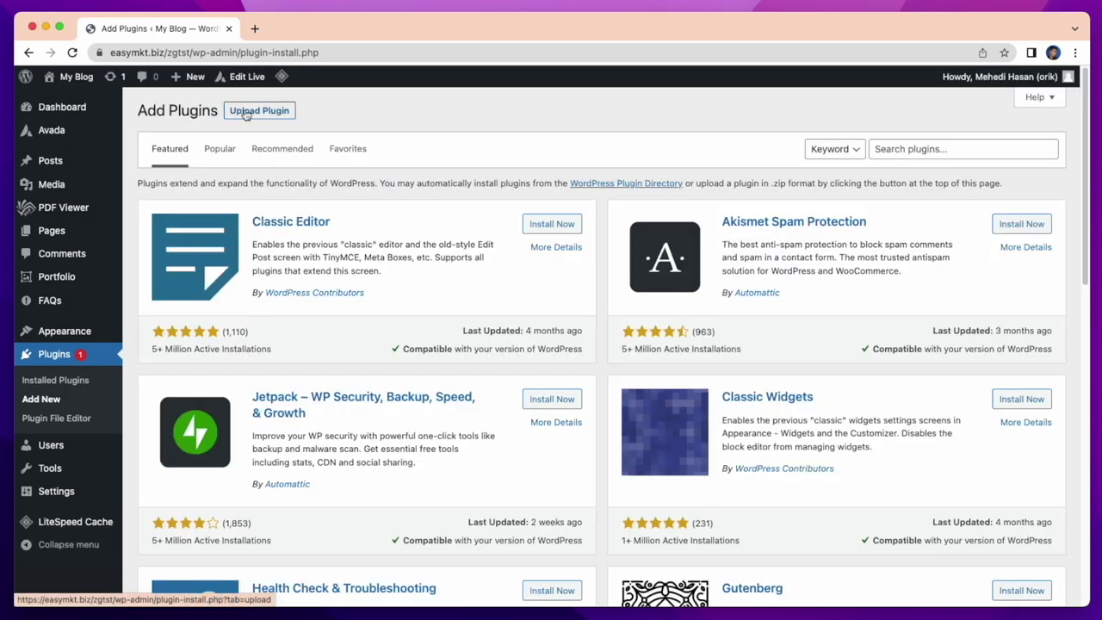
click(245, 112)
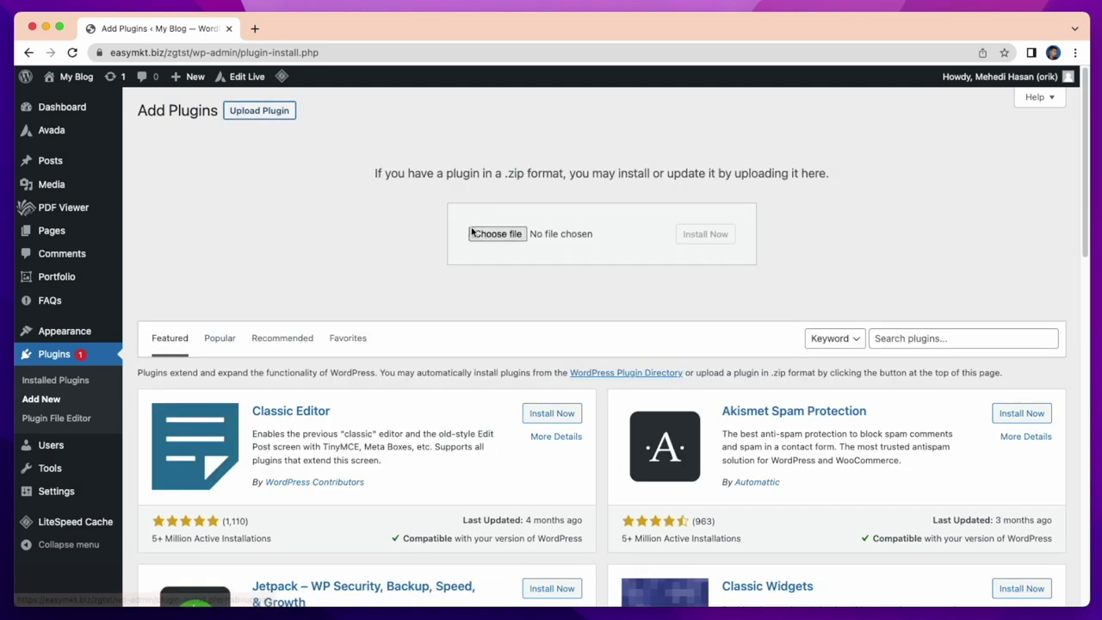
click(486, 235)
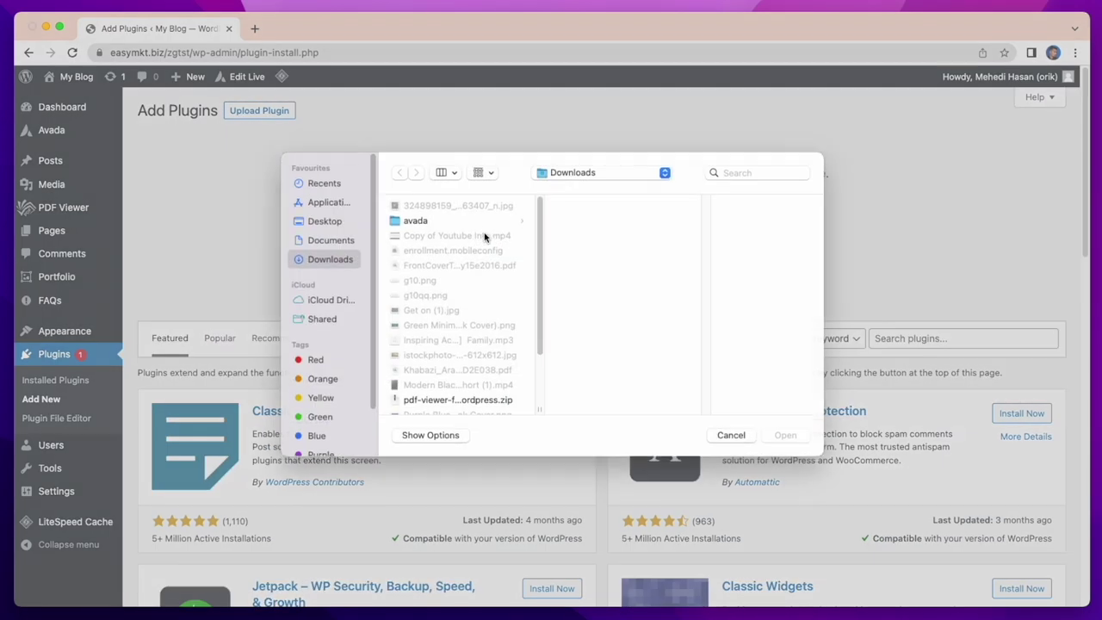
click(418, 227)
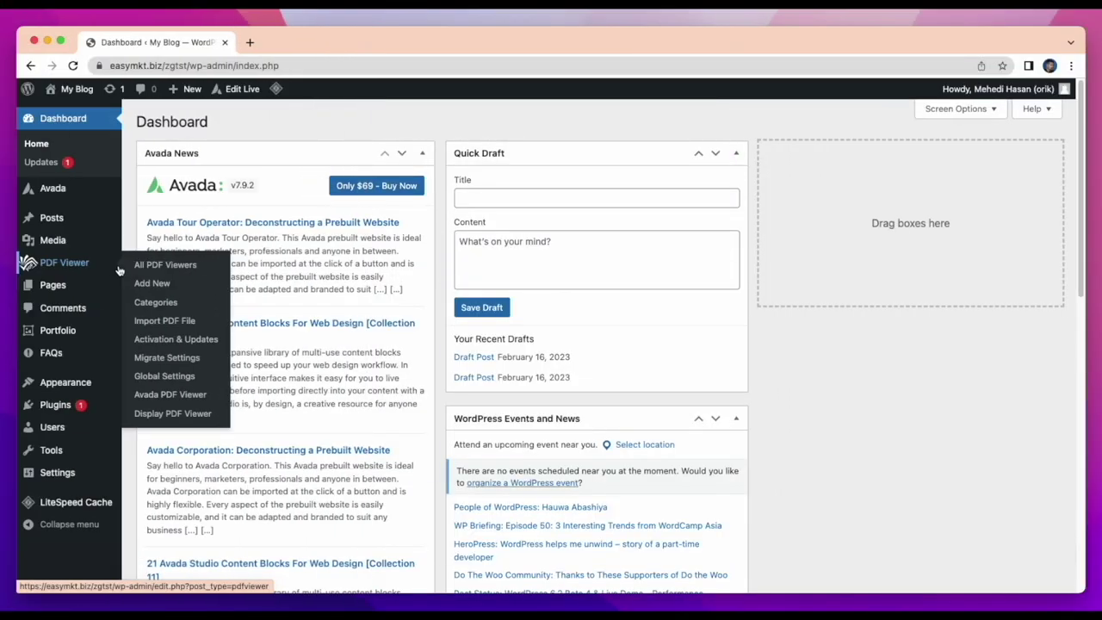
Create a new page titled 'Avada addon' and switch it to the Avada Live Builder
mouse_move(73, 291)
click(154, 307)
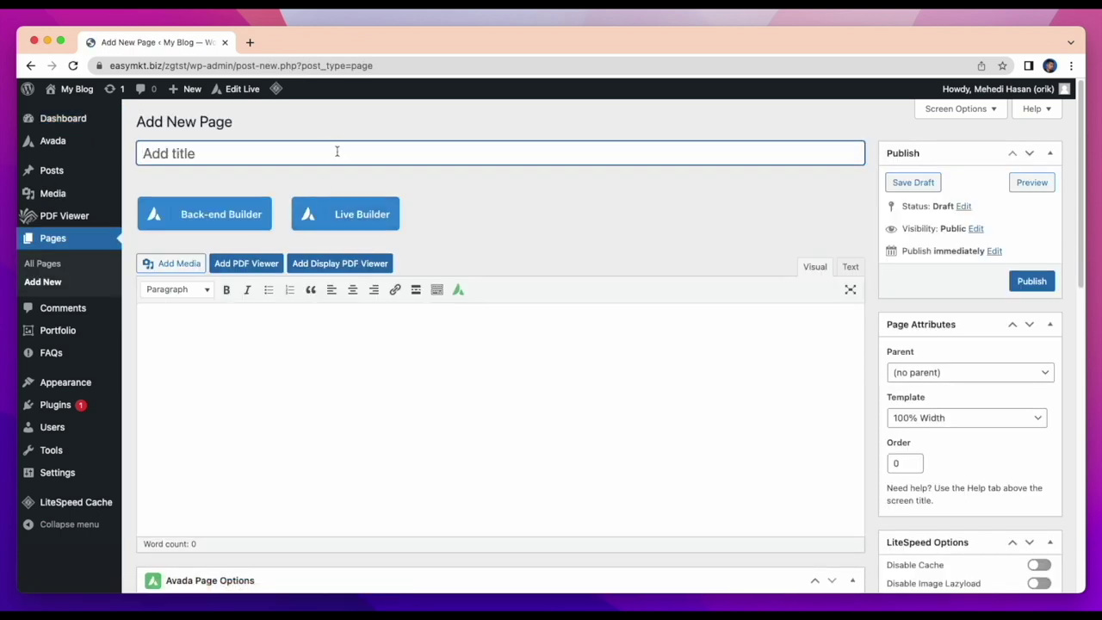
text(Avada addon)
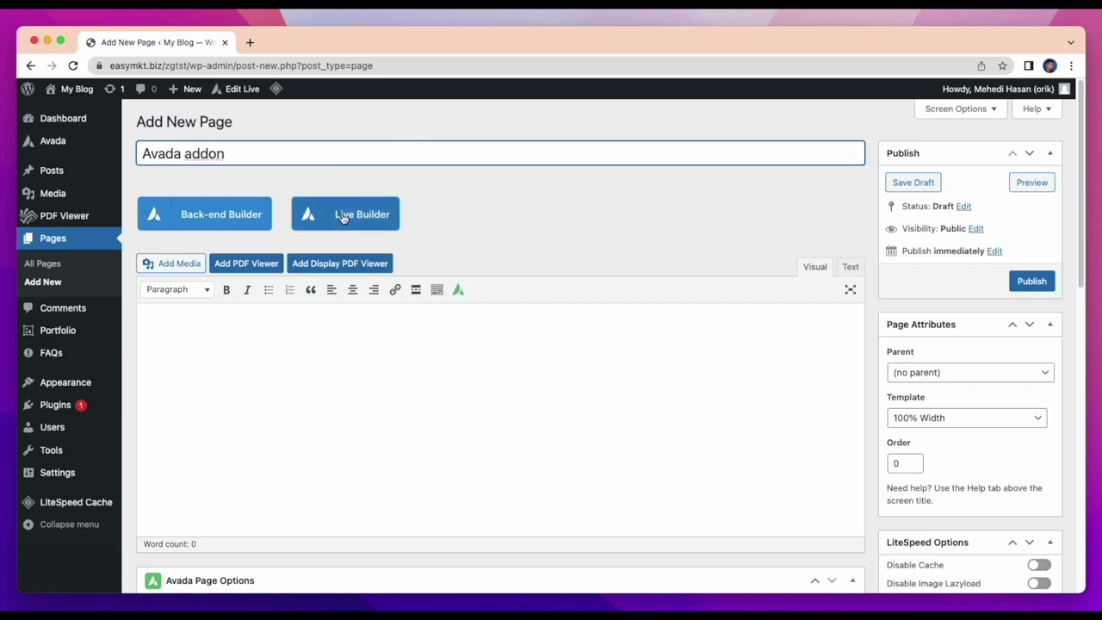
click(372, 215)
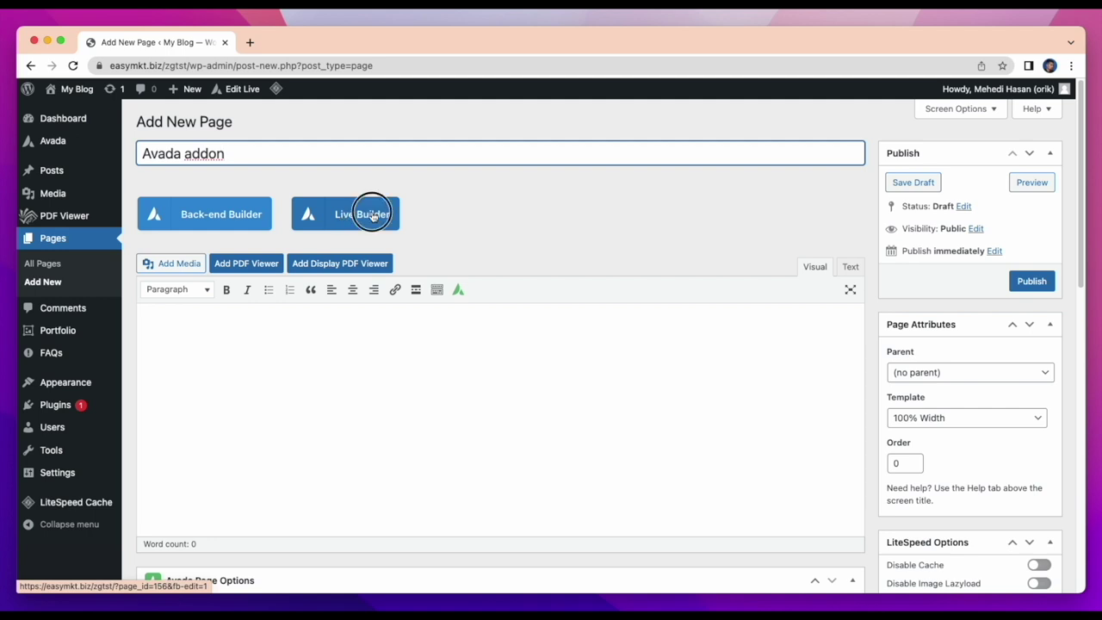
click(669, 158)
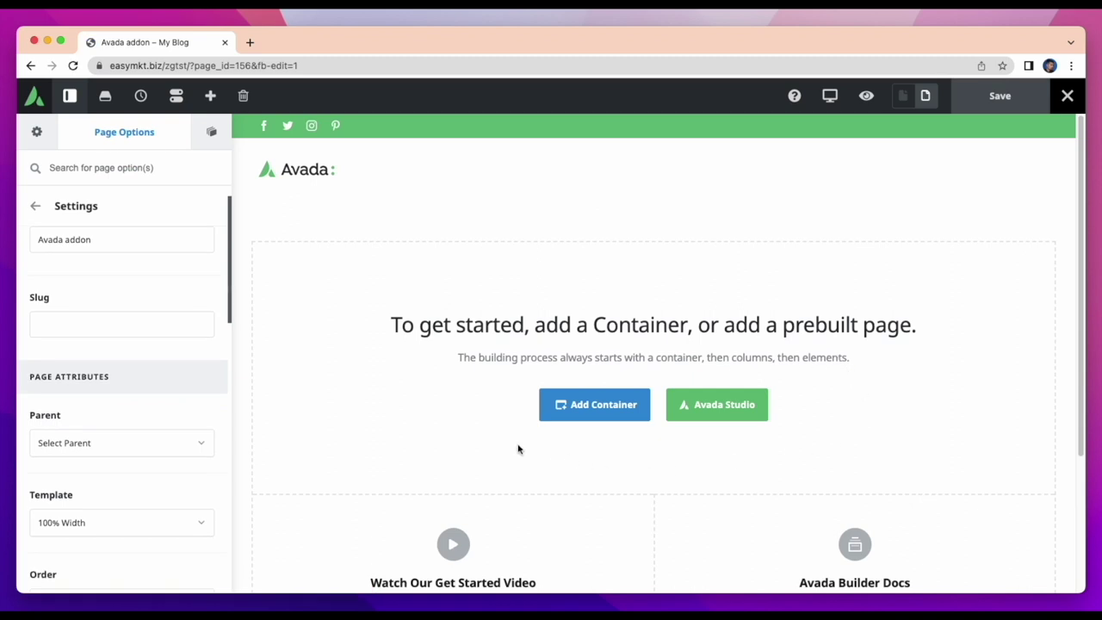
Add a 1/1 container and search the element picker for 'pdf'
click(593, 406)
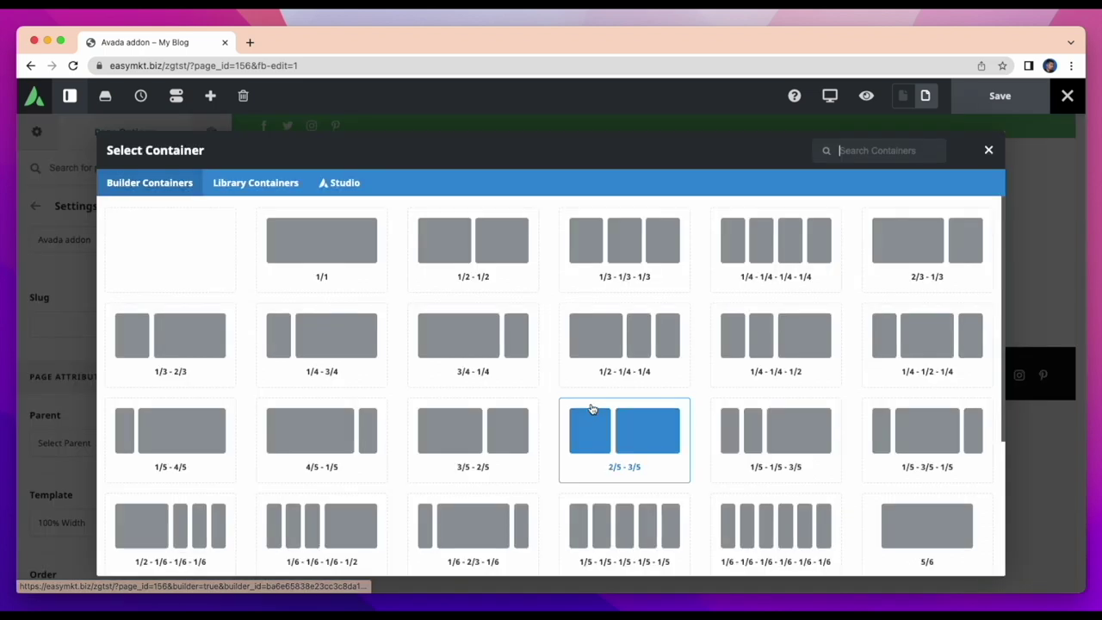
click(347, 257)
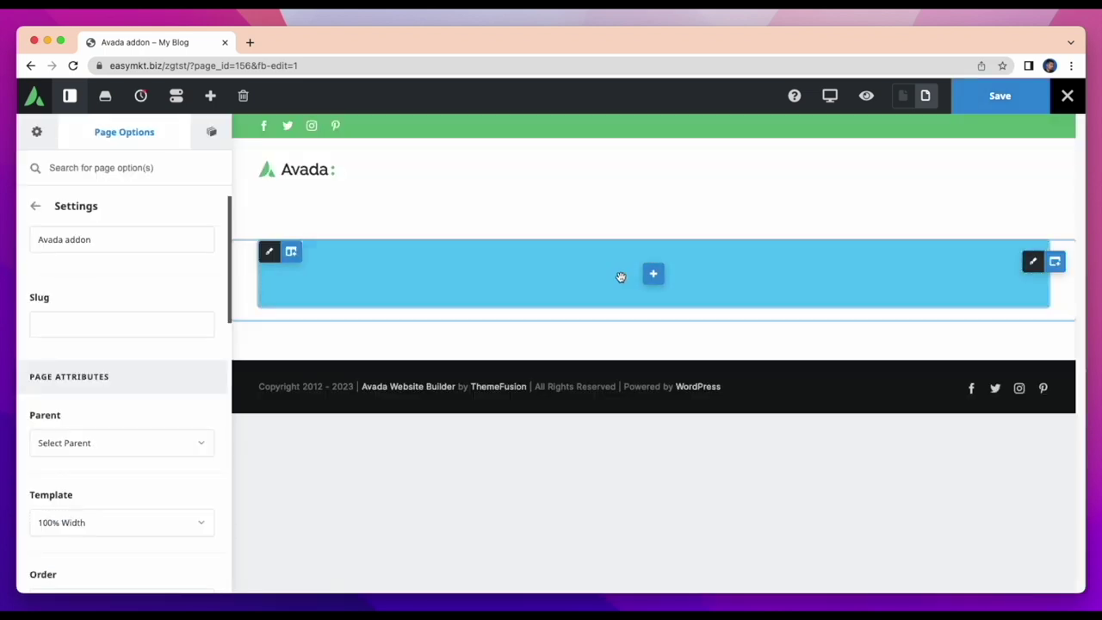
click(654, 274)
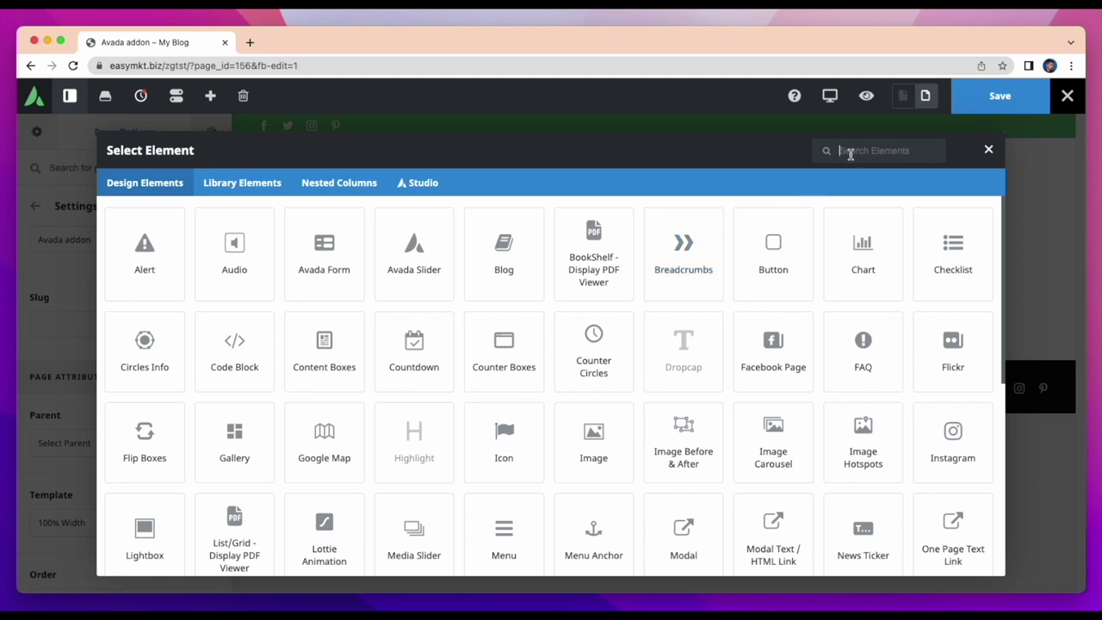
text(pdf)
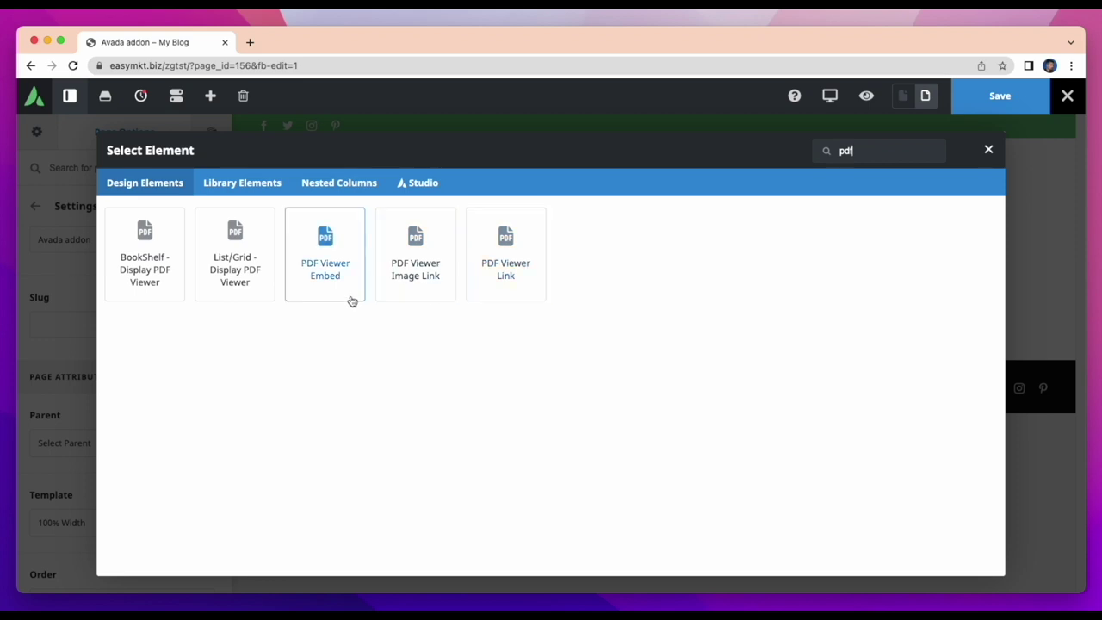
Add a PDF Viewer Embed element and select Hill Alone in its Select PDF Viewer dropdown
click(326, 259)
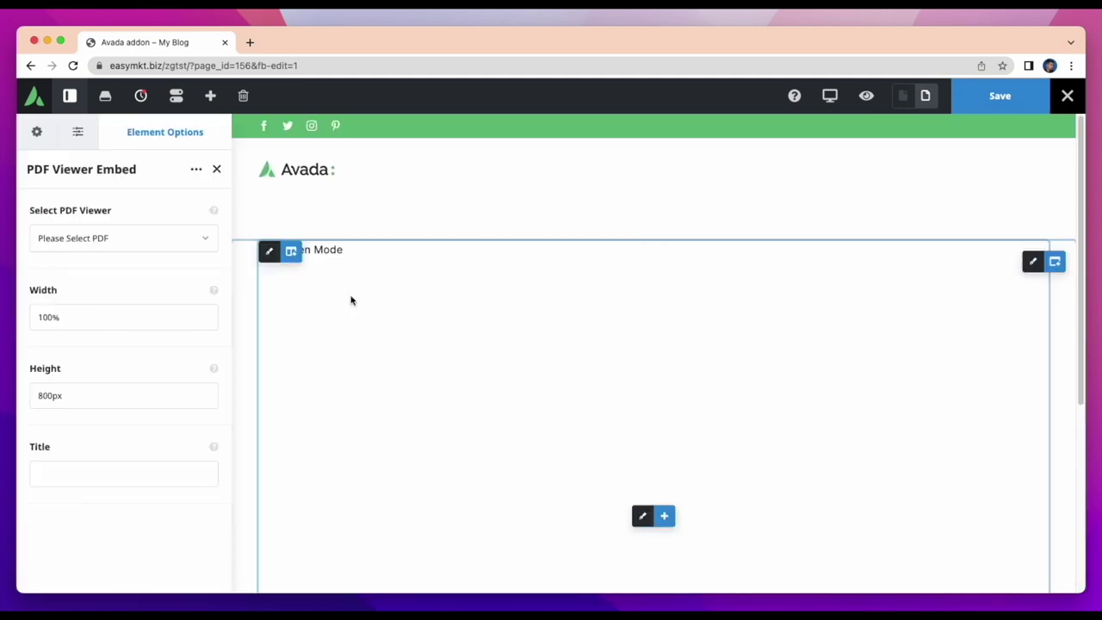
scroll(741, 345, down, 3)
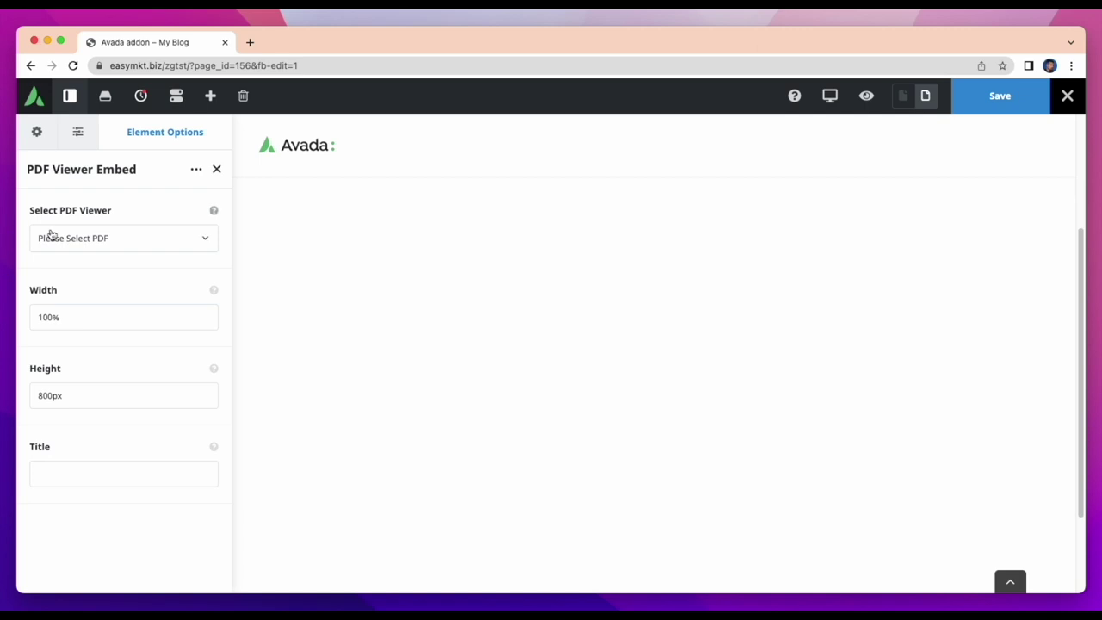
click(204, 241)
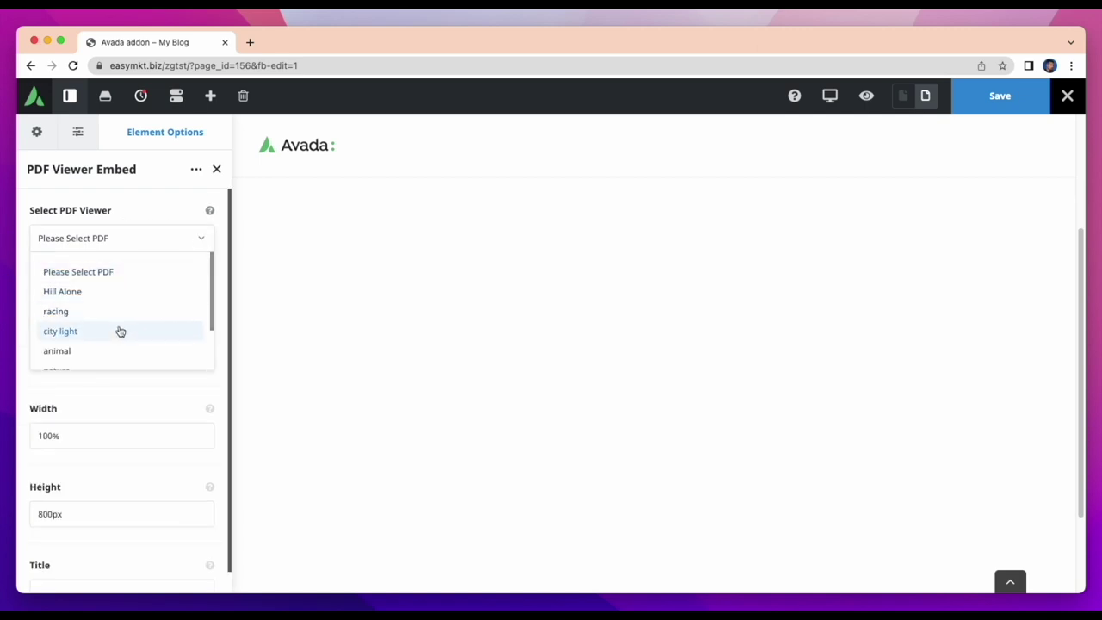
scroll(113, 343, down, 2)
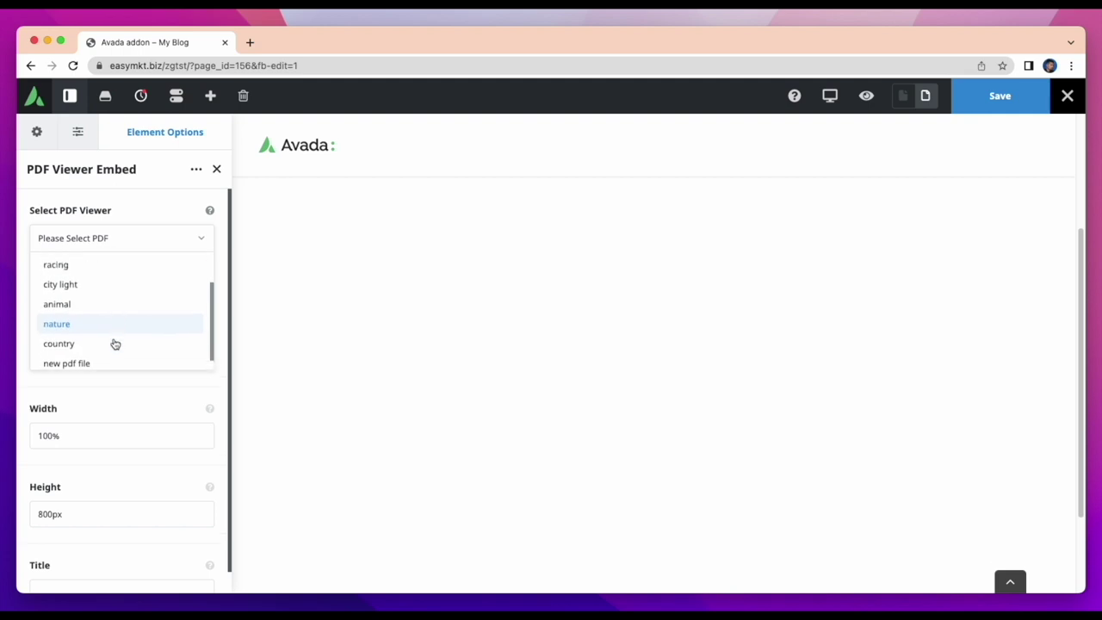
scroll(114, 344, up, 3)
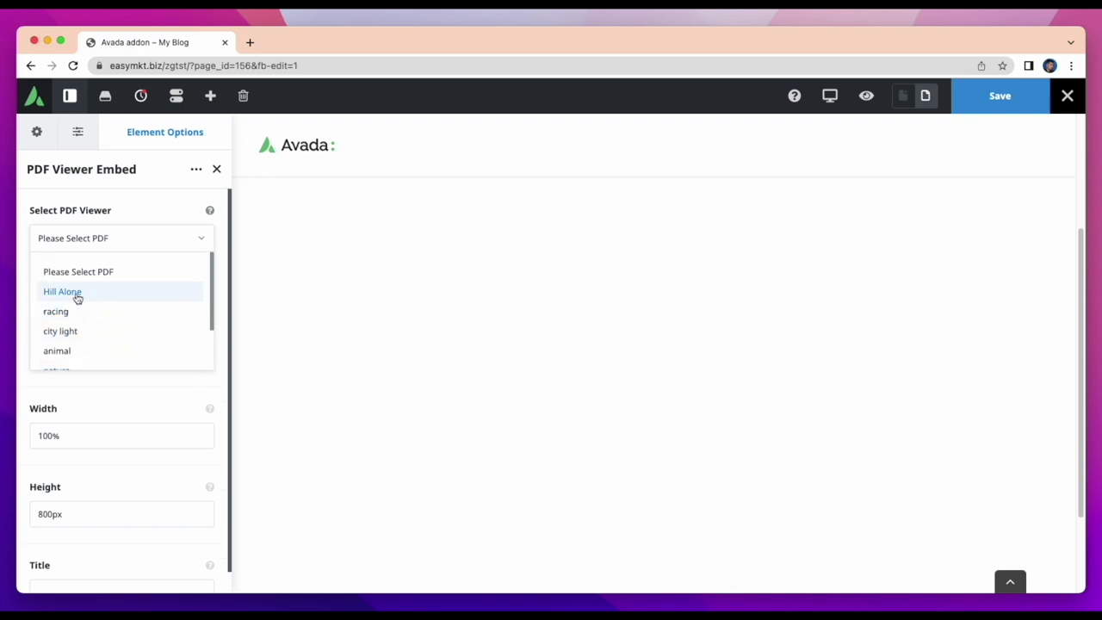
click(62, 291)
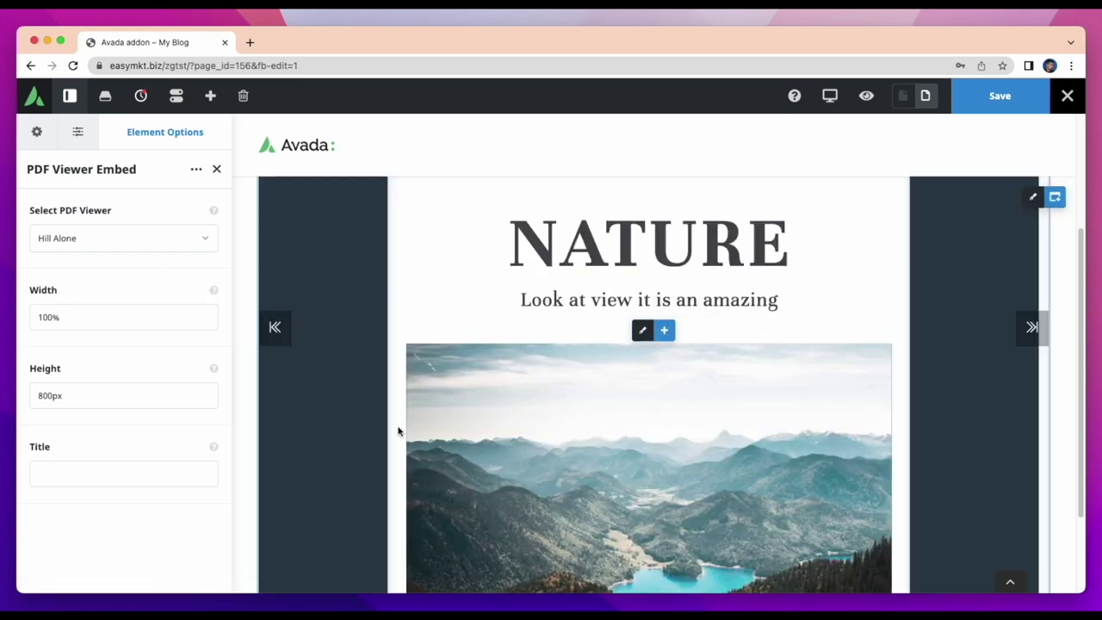
In a new tab, start a new PDF Viewer titled 'new pdf file'
click(250, 42)
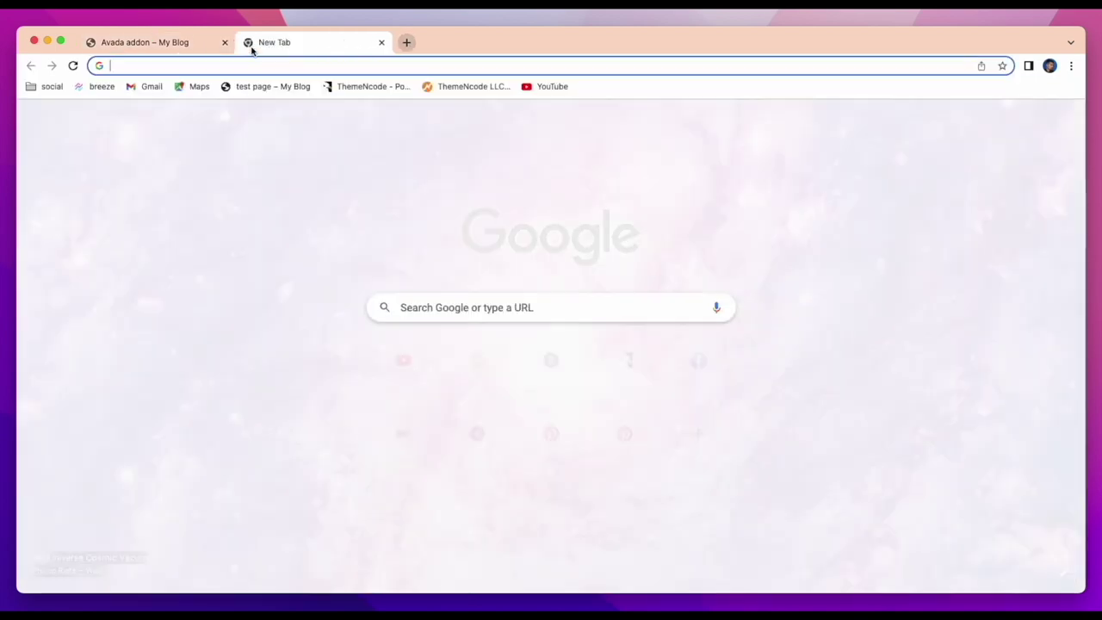
click(229, 84)
mouse_move(69, 215)
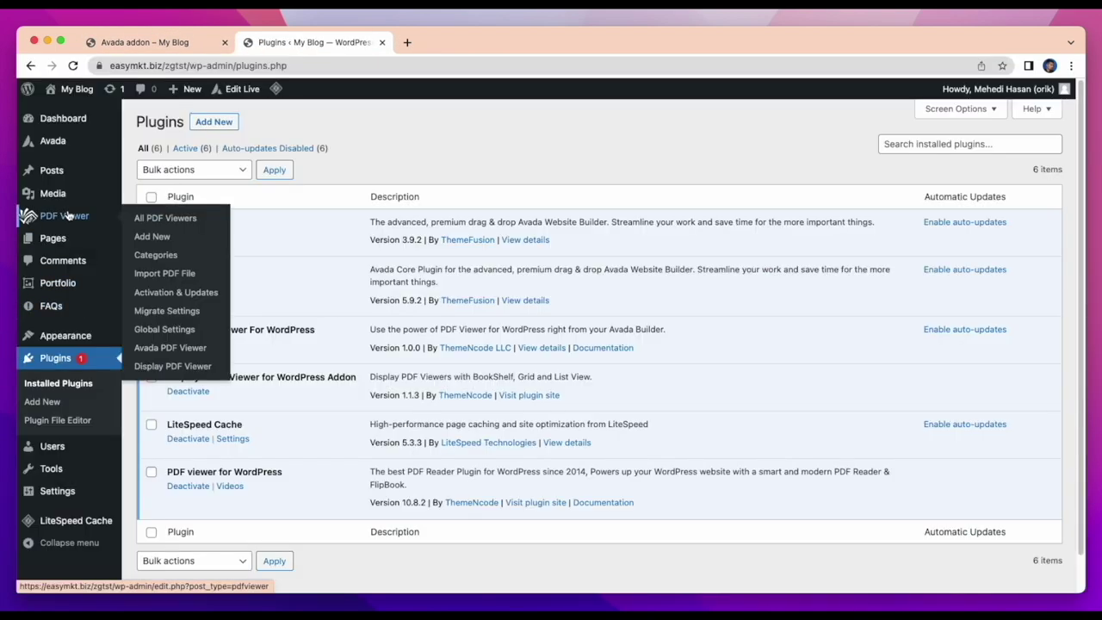
click(69, 215)
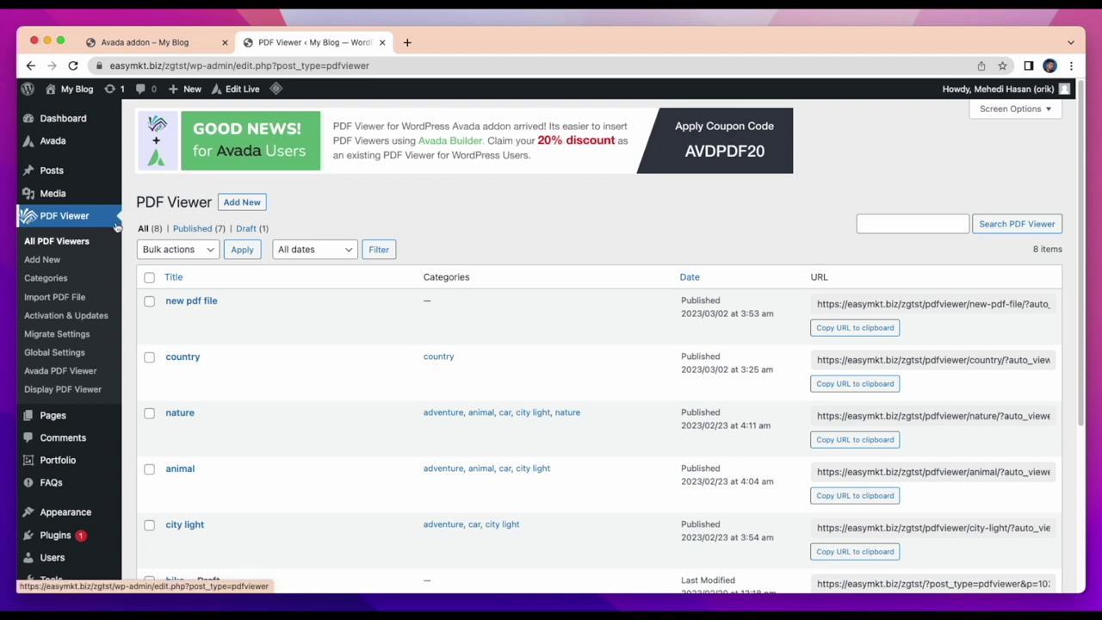
click(253, 203)
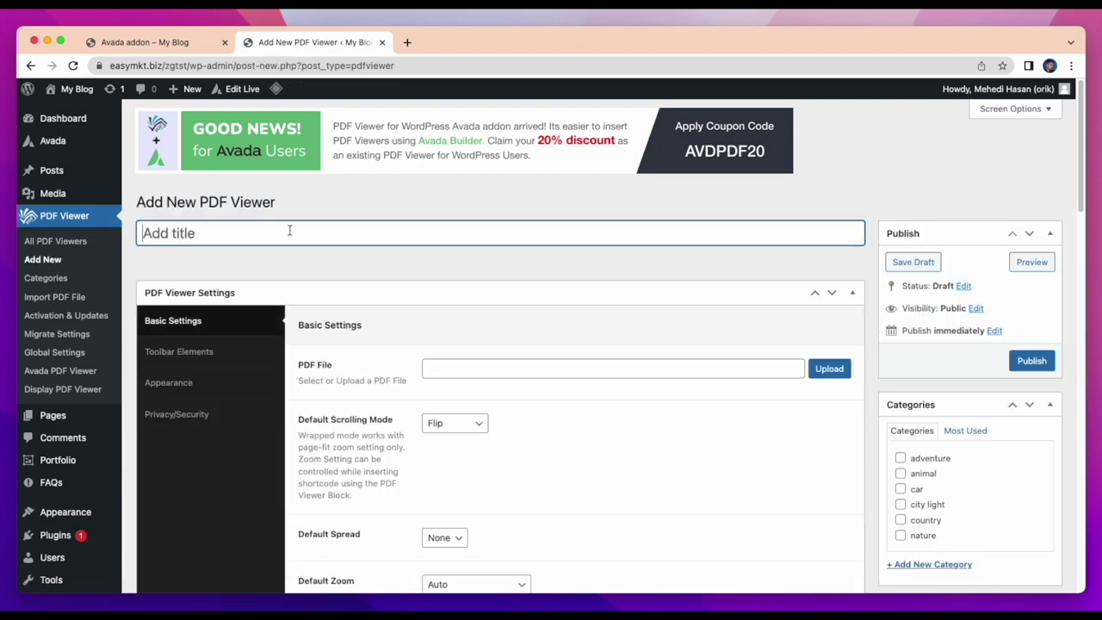
text(new pdf file)
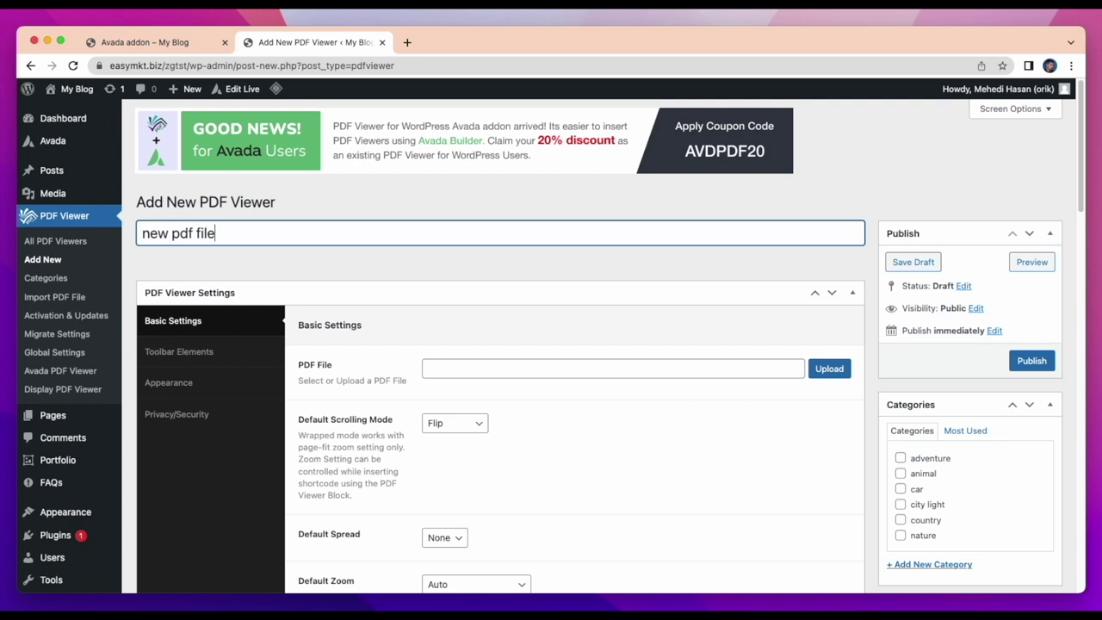
Attach pdf-magazine.pdf from the media library and add a category named 'new pdf file'
click(840, 374)
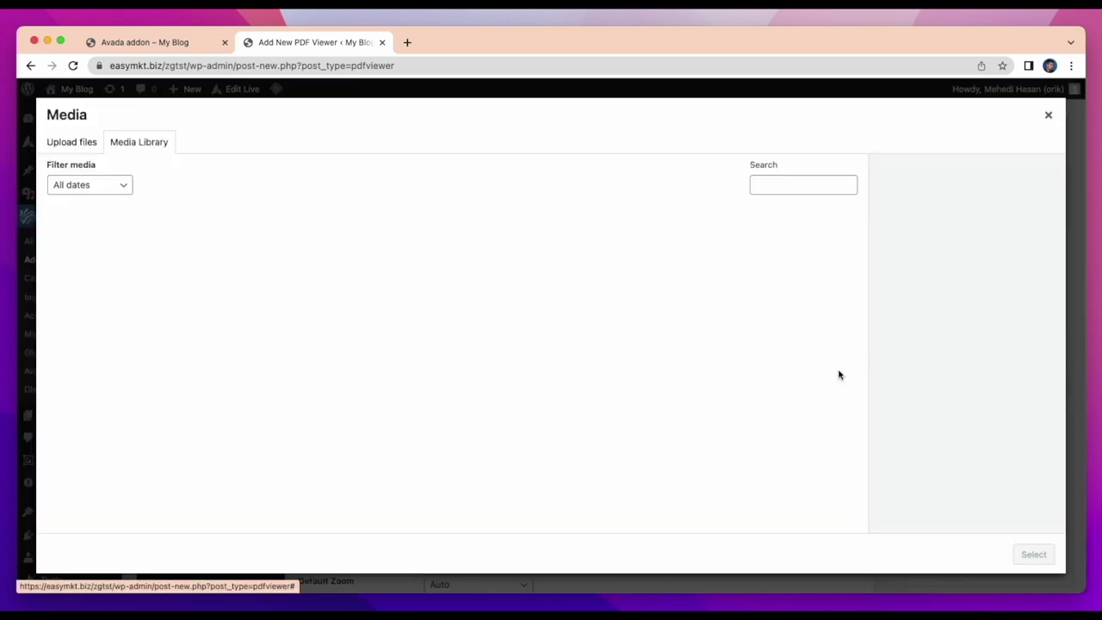
click(698, 378)
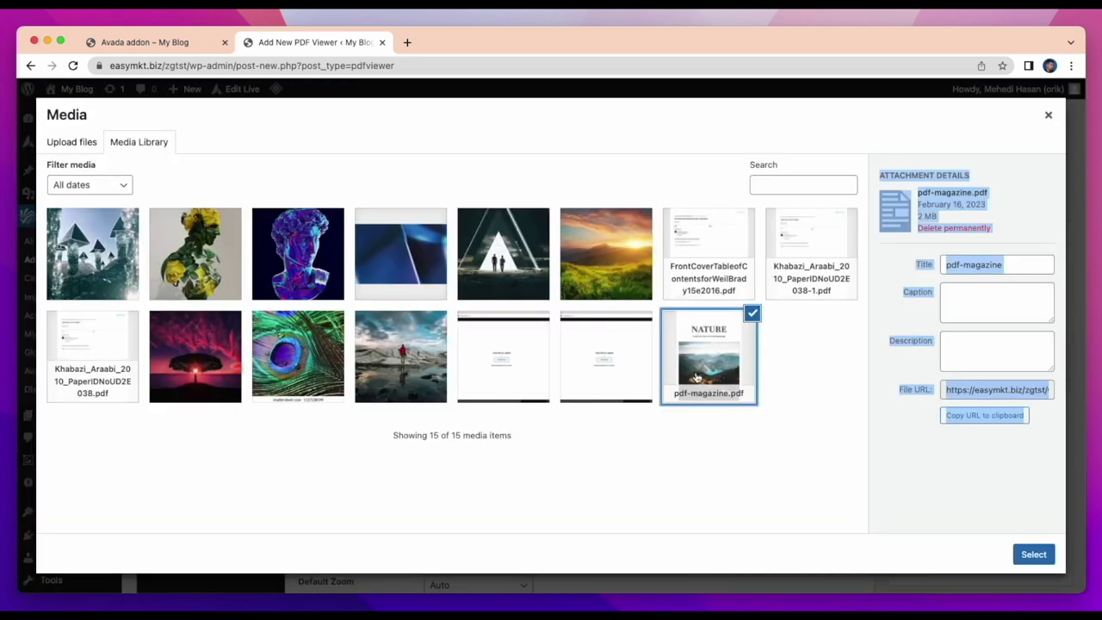
click(1034, 555)
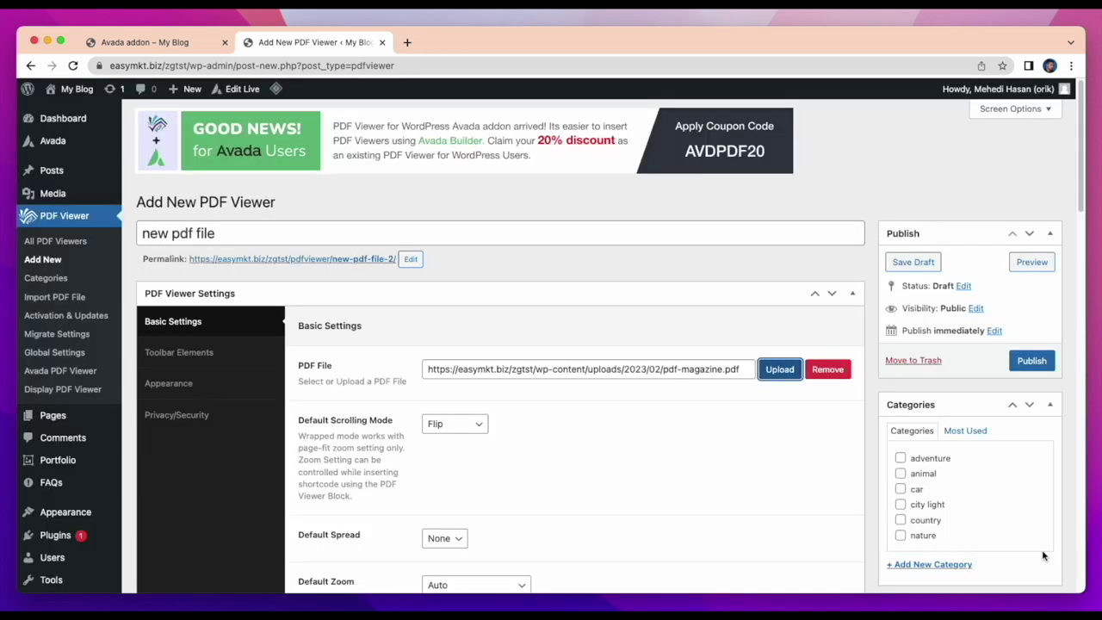
scroll(896, 435, down, 3)
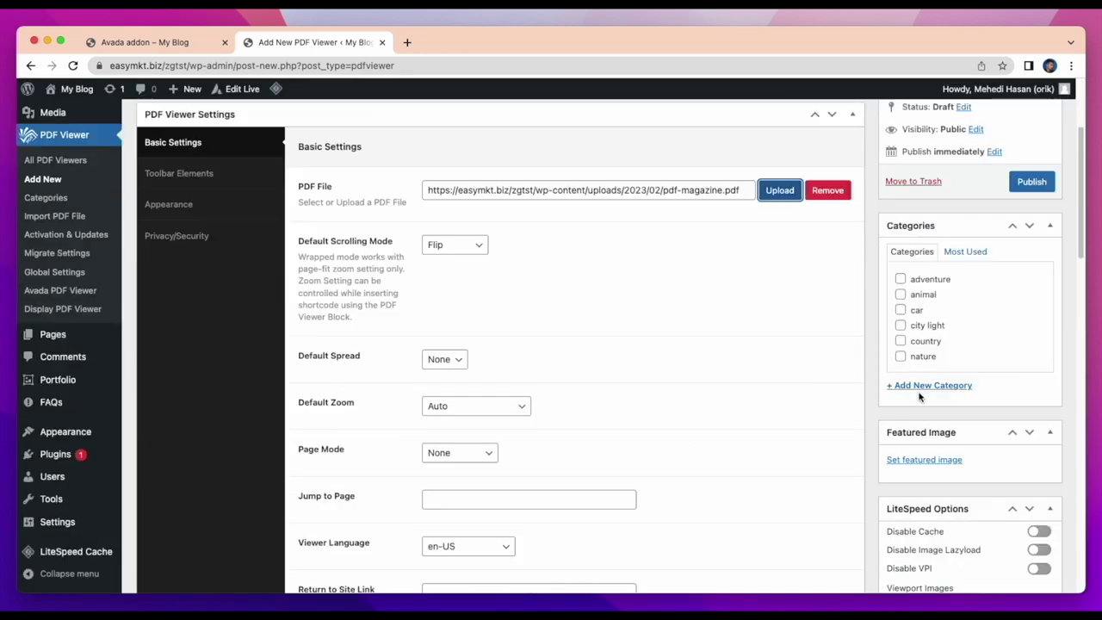
click(920, 386)
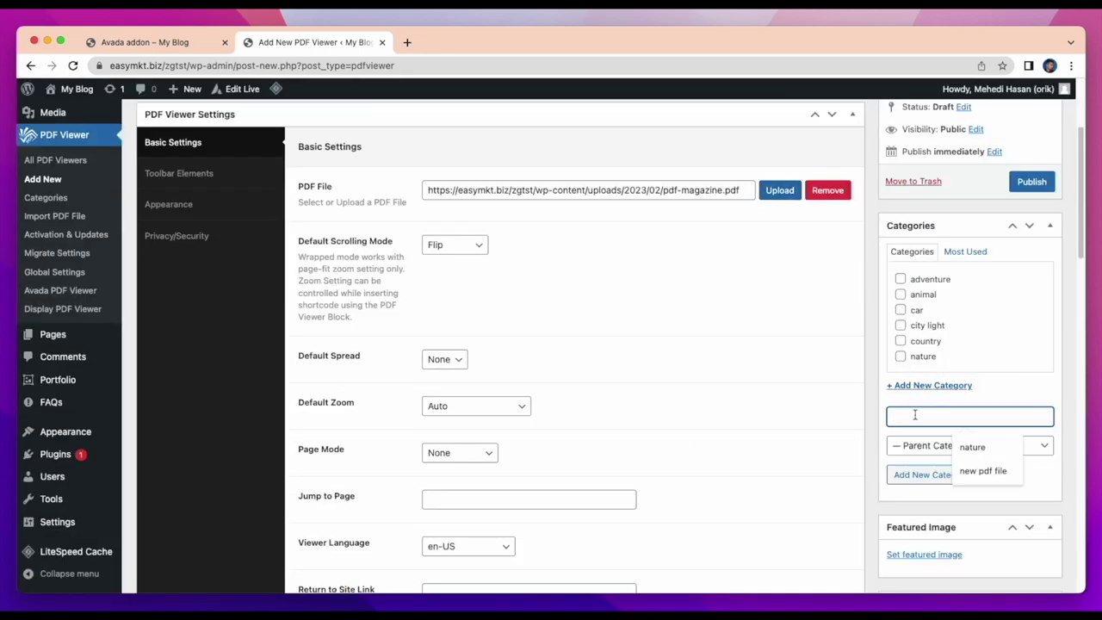
text(new pdf f)
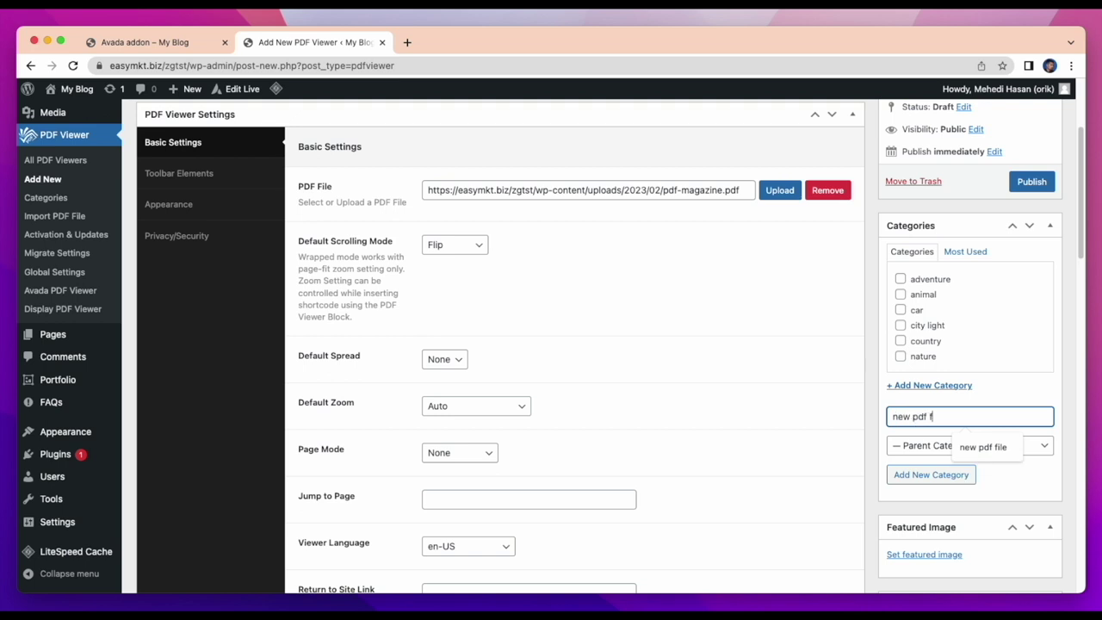
text(ile)
Set the purple bust image as featured image and publish the PDF viewer
scroll(959, 422, down, 5)
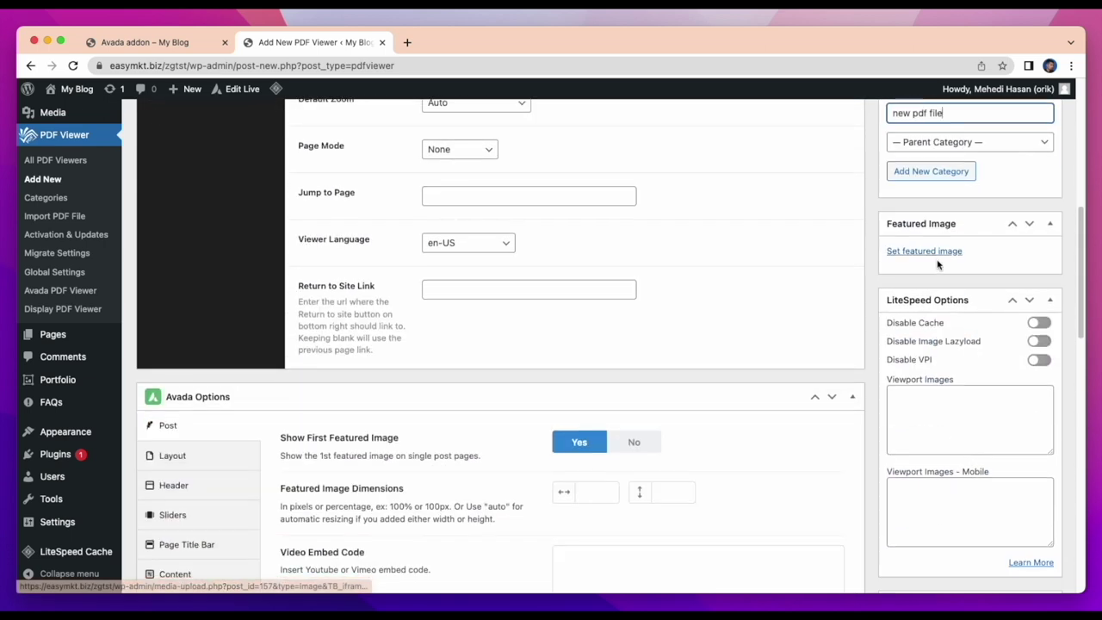
click(929, 252)
click(310, 284)
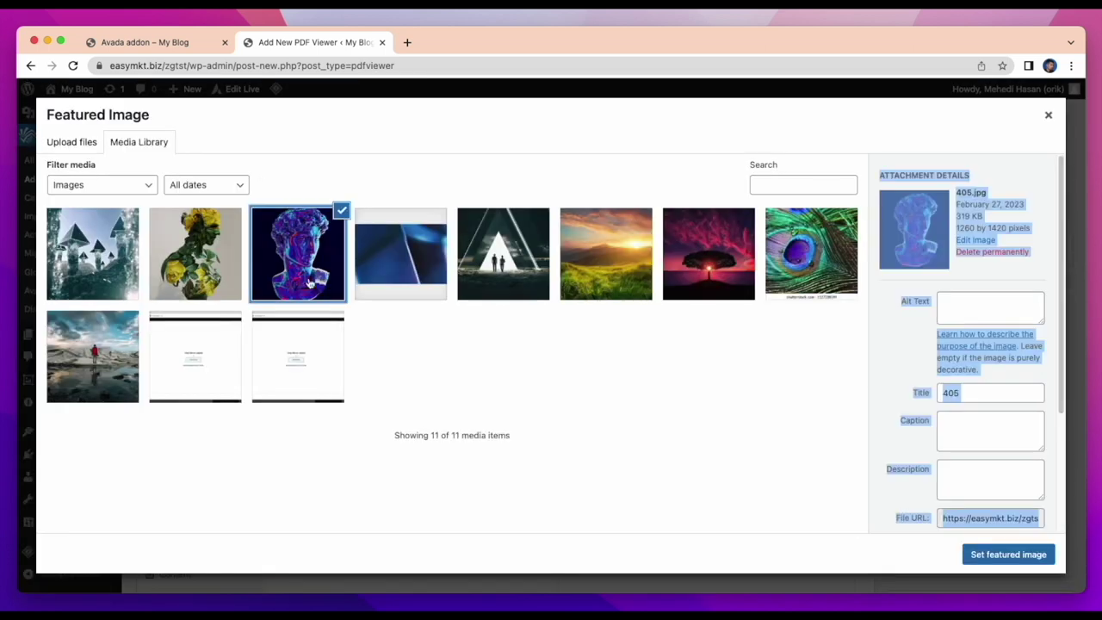
click(999, 554)
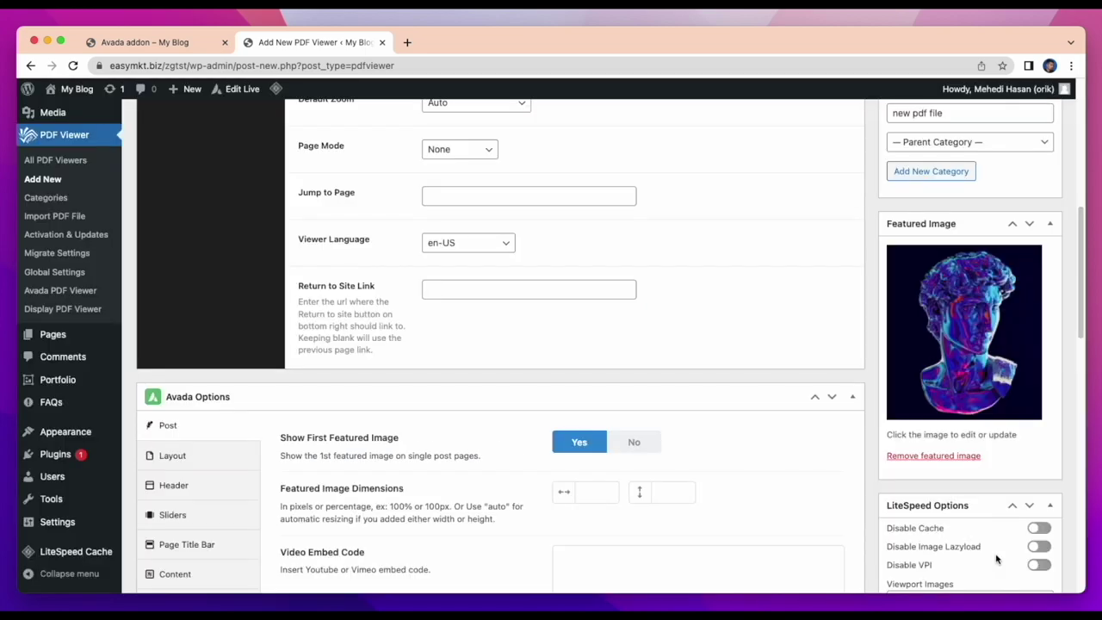
scroll(996, 559, down, 2)
scroll(996, 560, up, 10)
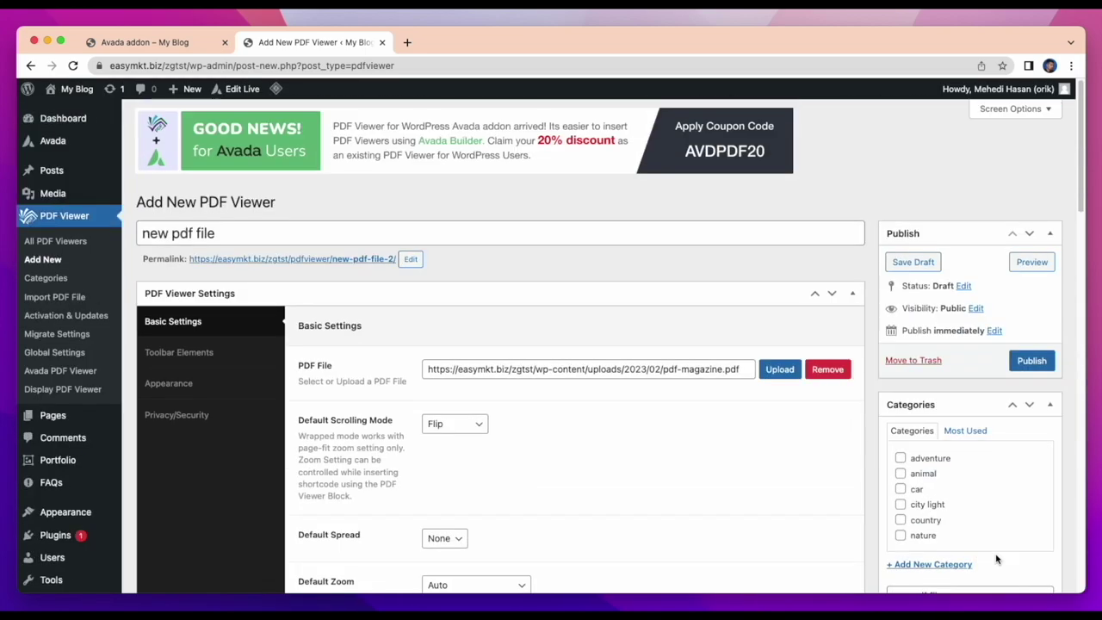
click(1031, 360)
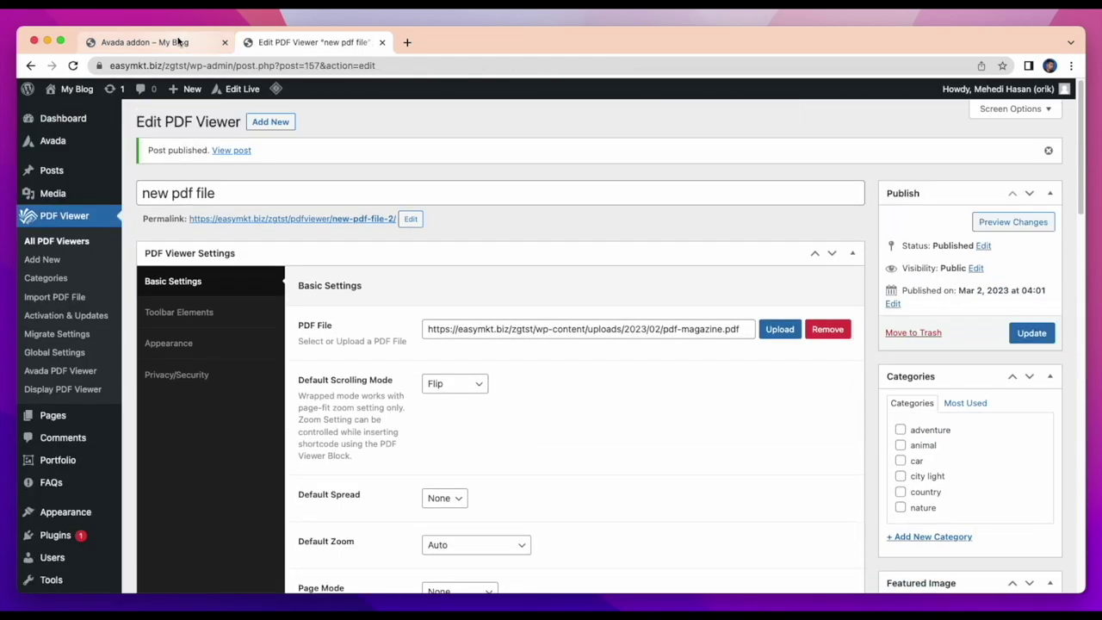
Back in the Avada addon builder, check that 'new pdf file' is listed in the Select PDF Viewer dropdown
click(179, 45)
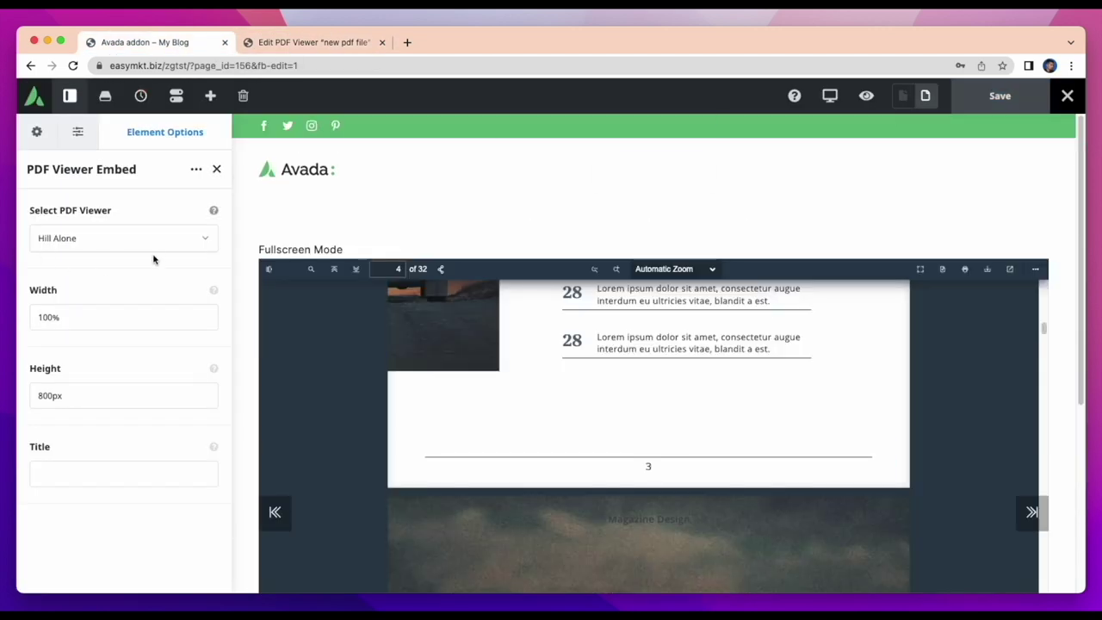
click(173, 248)
scroll(130, 322, down, 3)
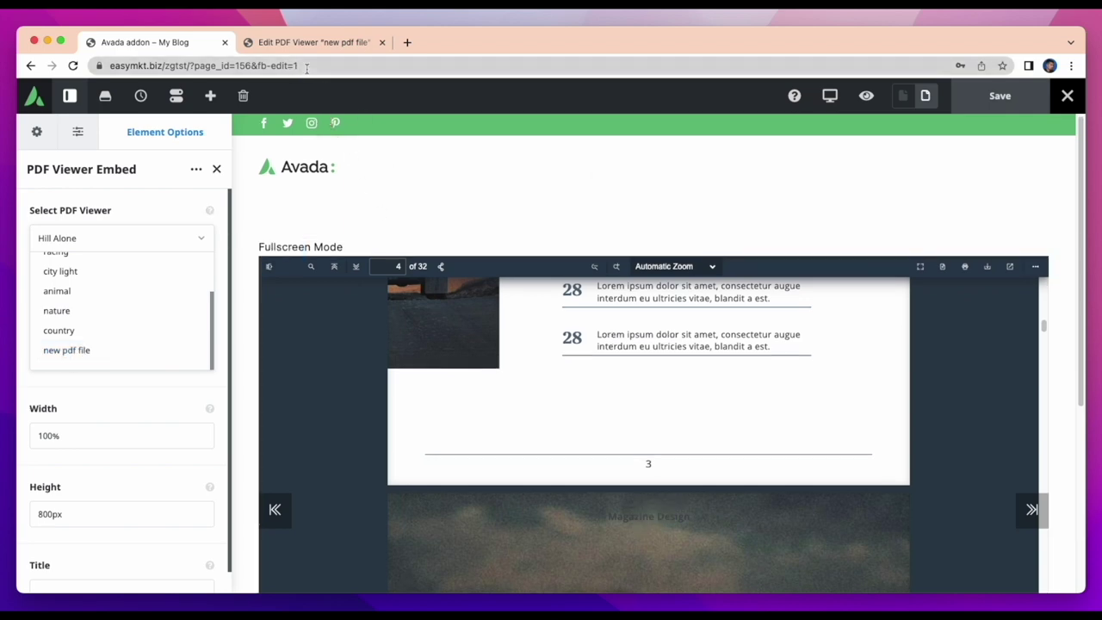
Copy the builder page's URL and paste it into a new tab's address bar
click(121, 67)
key(cmd+c)
right_click(121, 68)
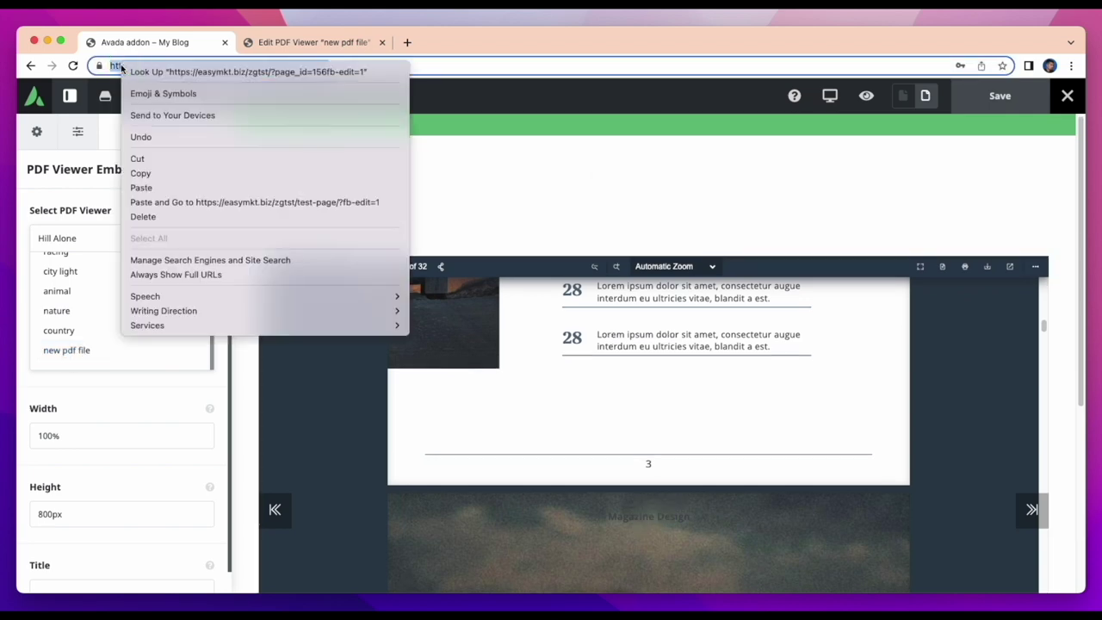
click(161, 172)
click(407, 42)
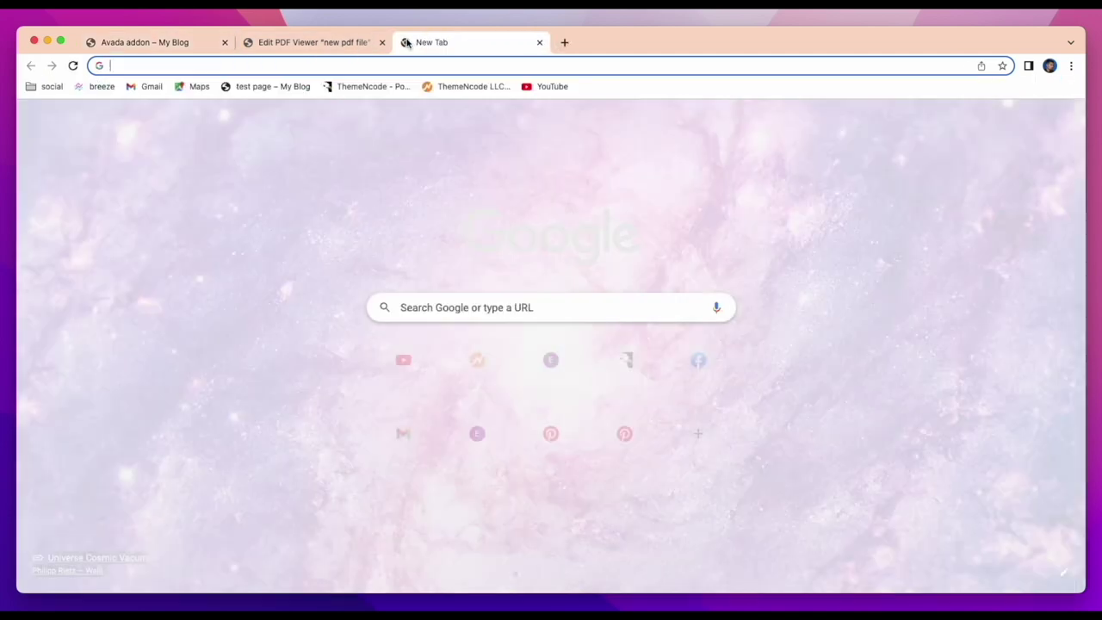
right_click(379, 67)
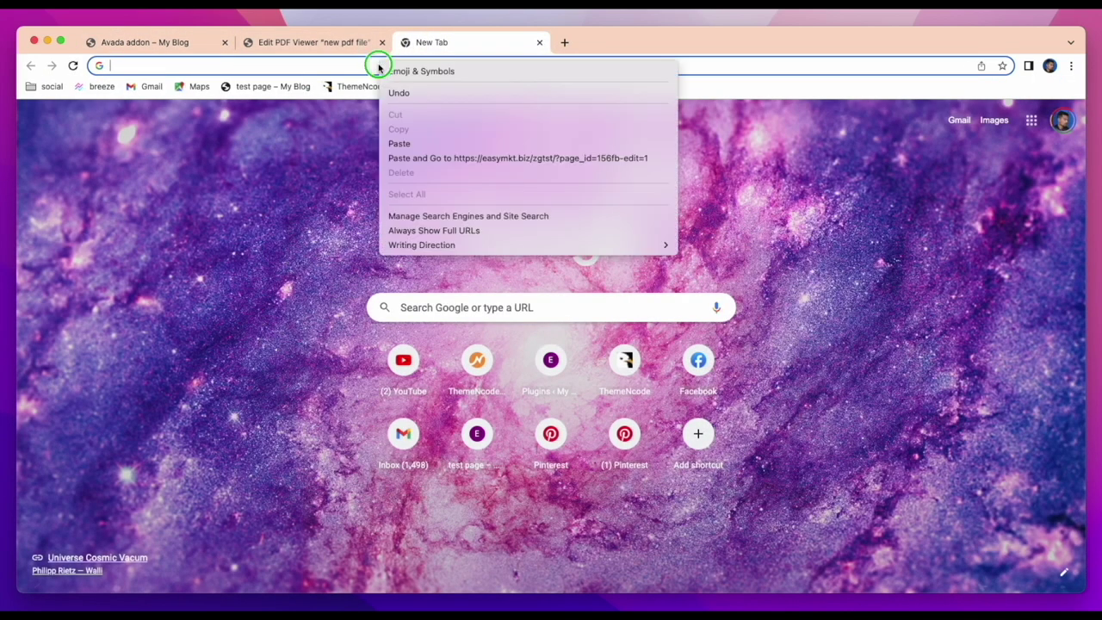
click(421, 142)
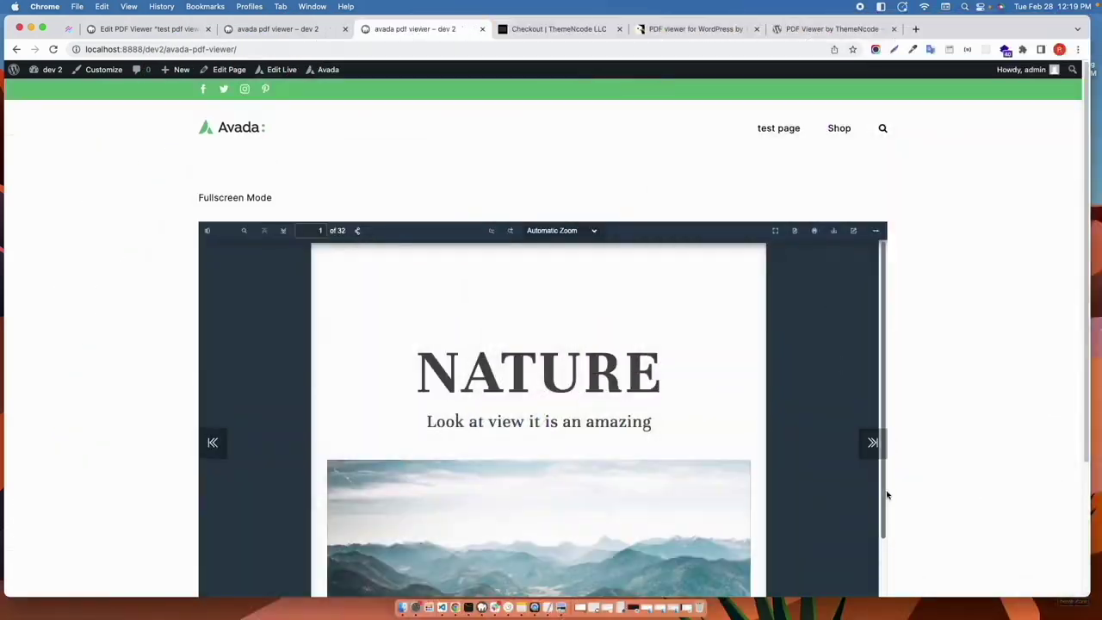
click(873, 443)
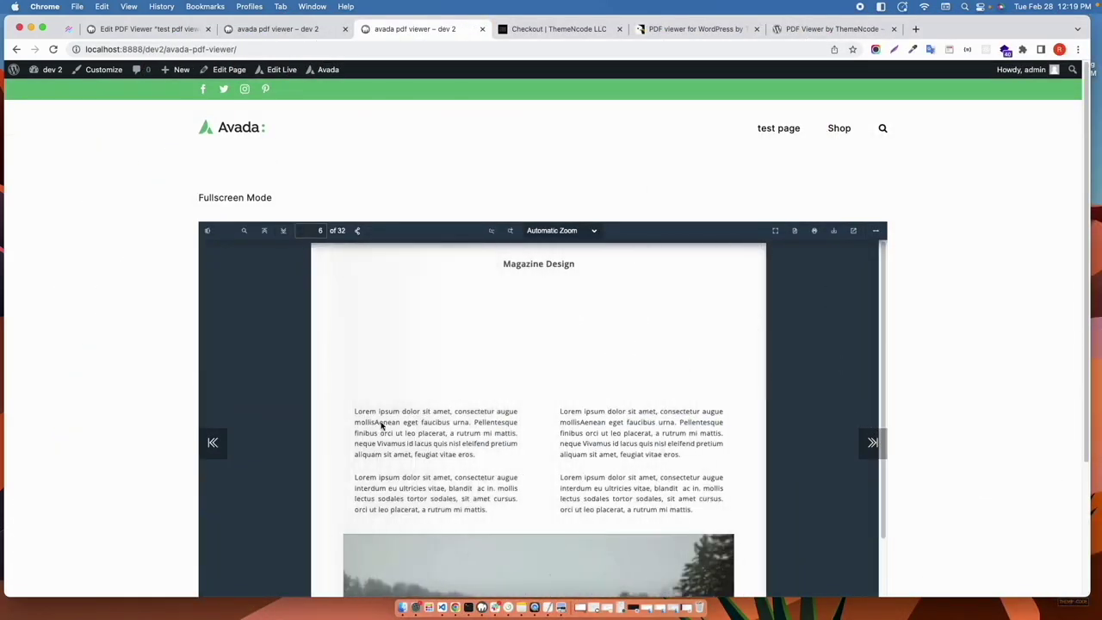
Scroll the fullscreen magazine viewer, then switch to the dev site's builder tab and start adding an element
scroll(522, 362, down, 8)
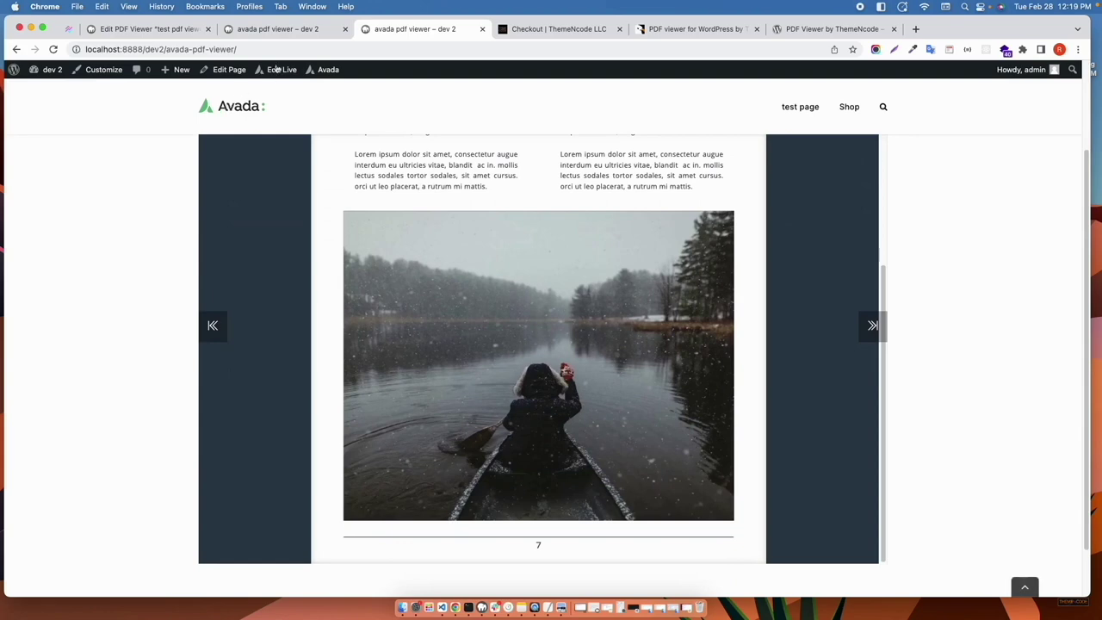
click(269, 30)
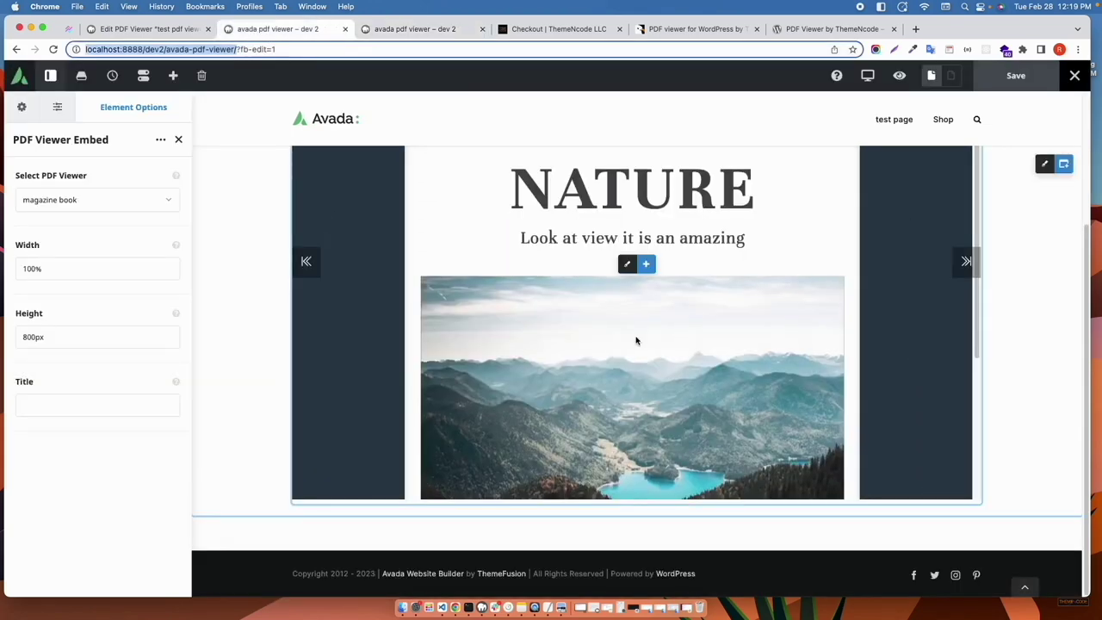
scroll(395, 301, down, 5)
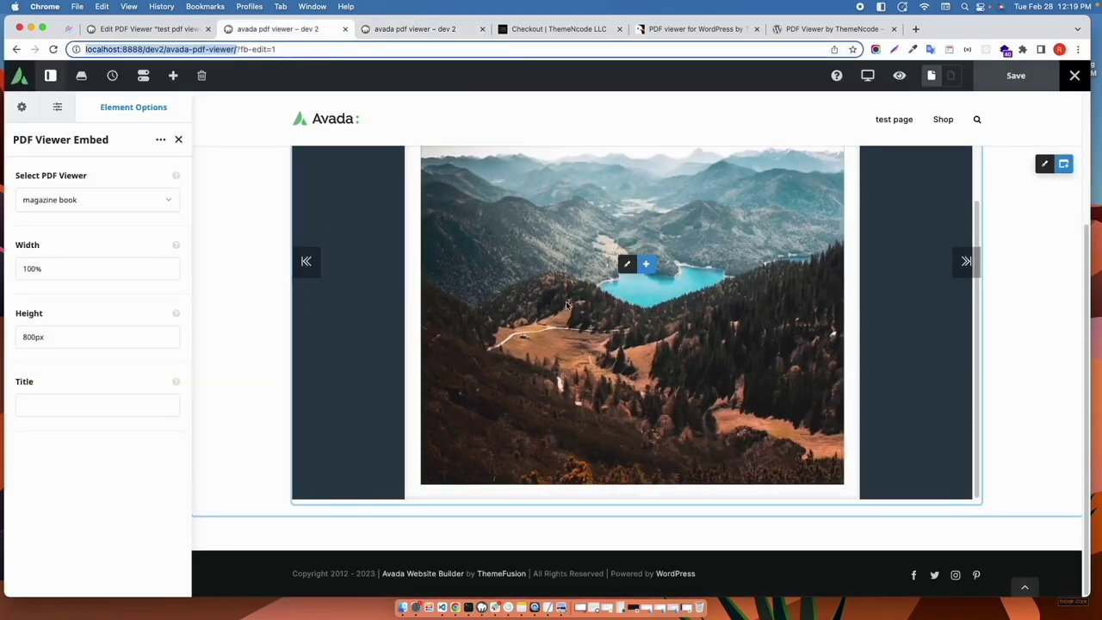
click(646, 264)
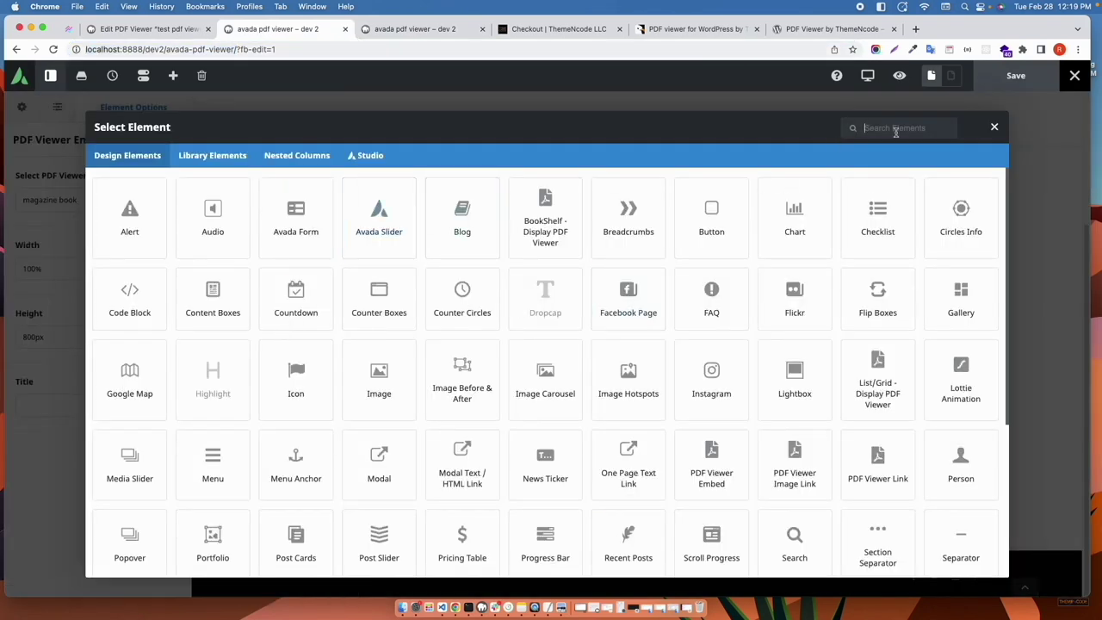
Add a PDF Viewer Link element with the link text 'open document'
text(pdf)
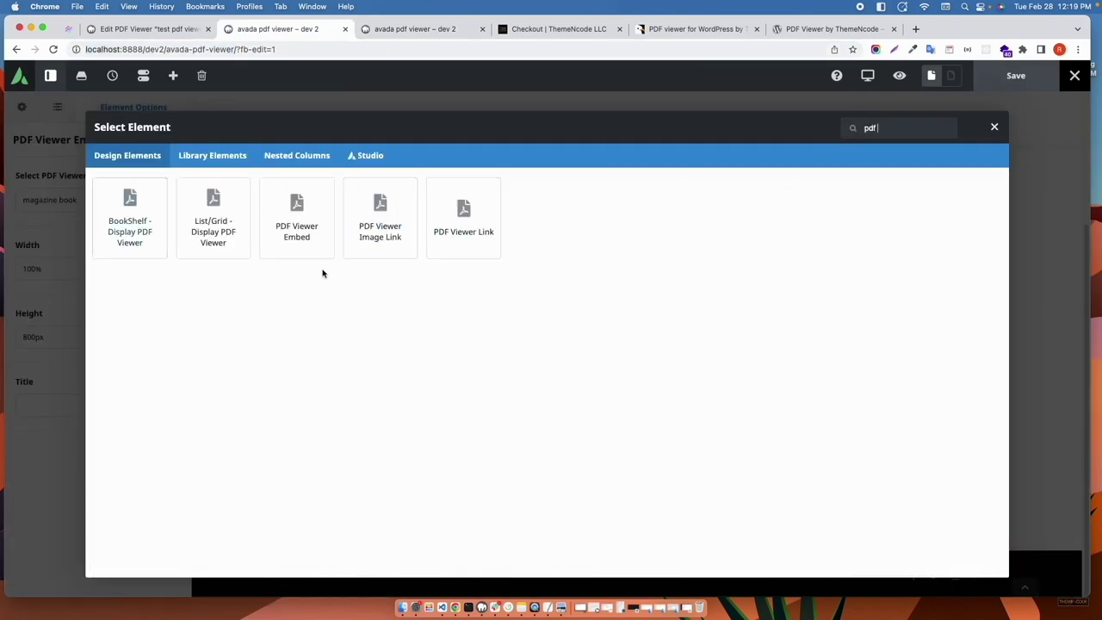
click(478, 229)
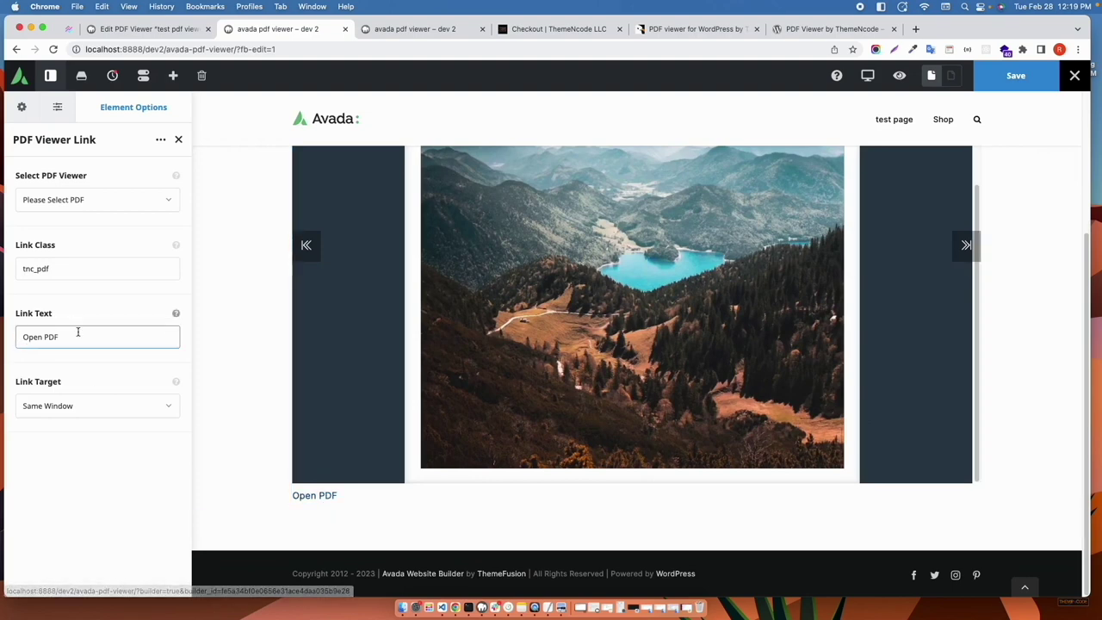
drag(78, 336, 4, 334)
text(open)
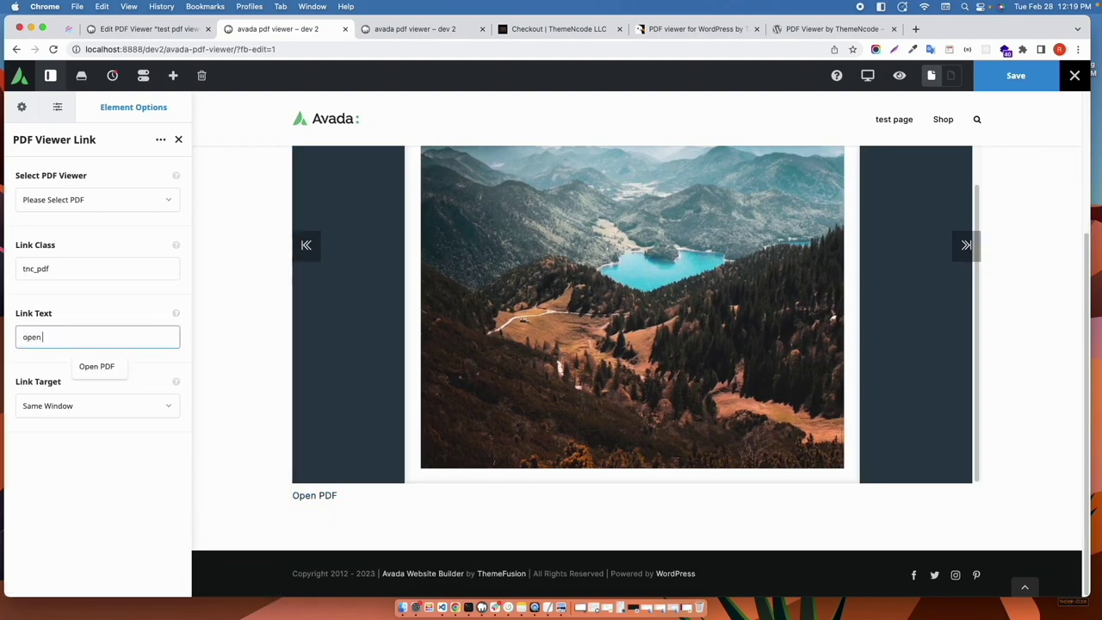
text( document)
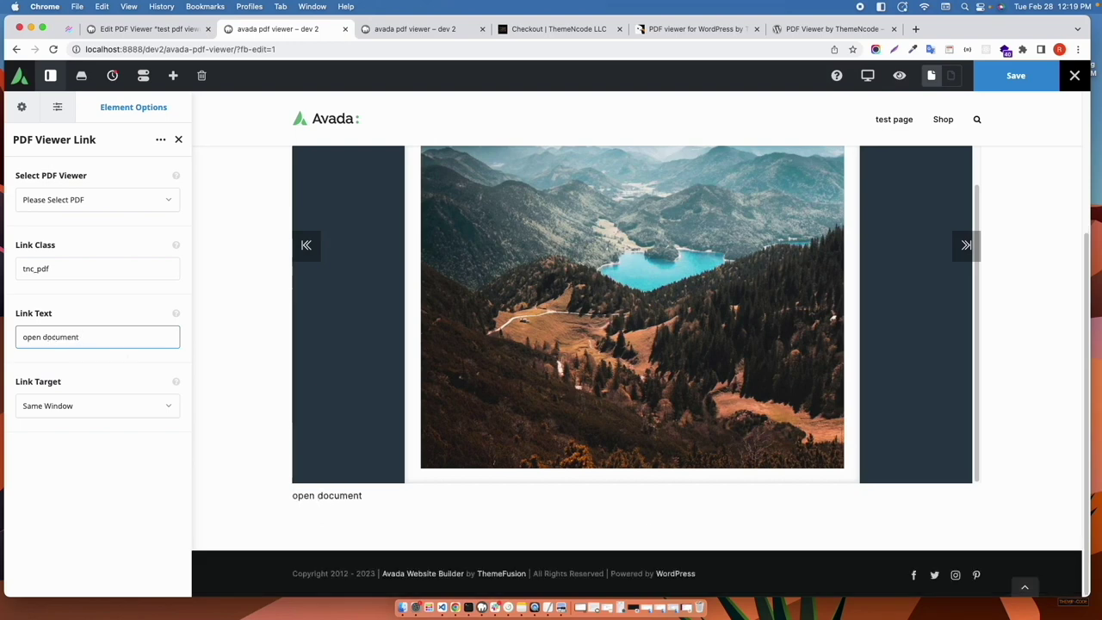
click(2, 278)
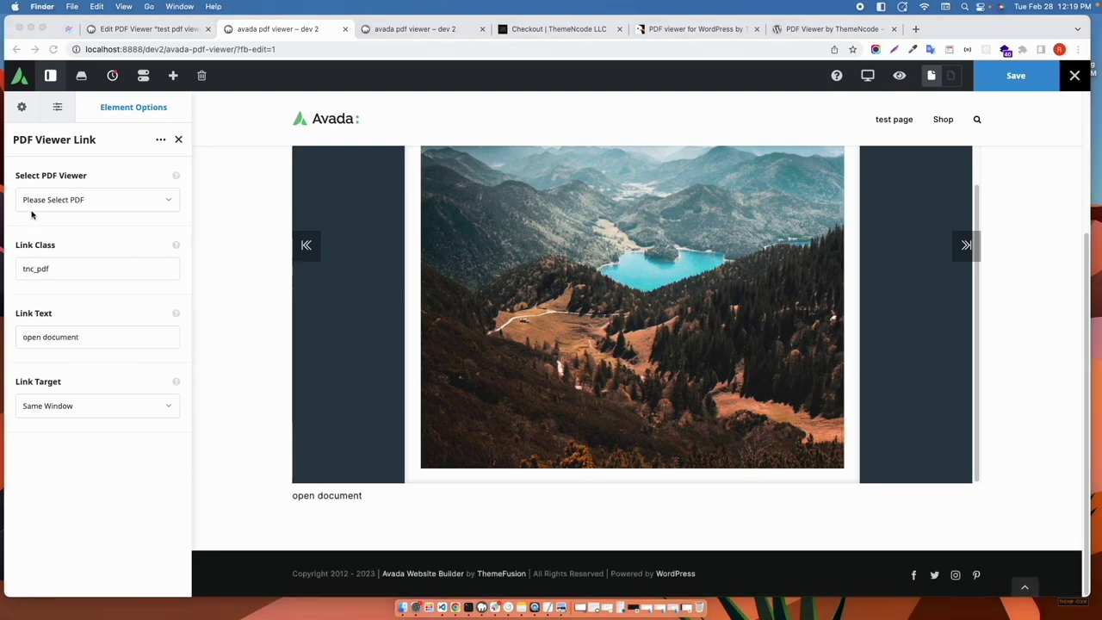
Link it to Test PDF 2 with a New Window target, then save the page
click(47, 201)
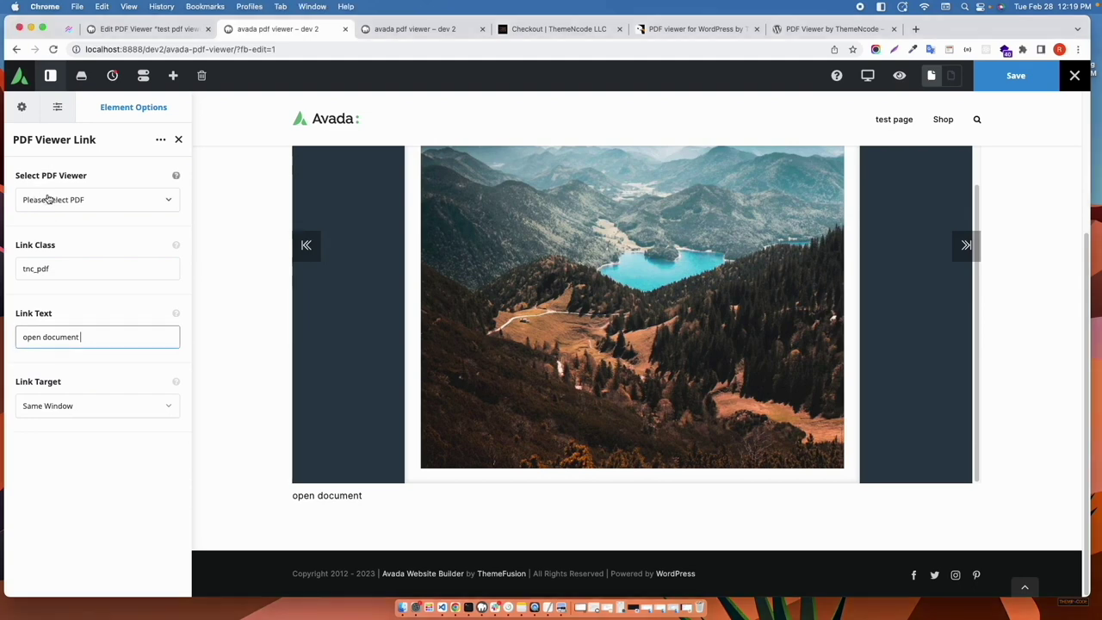
click(64, 201)
scroll(43, 280, down, 1)
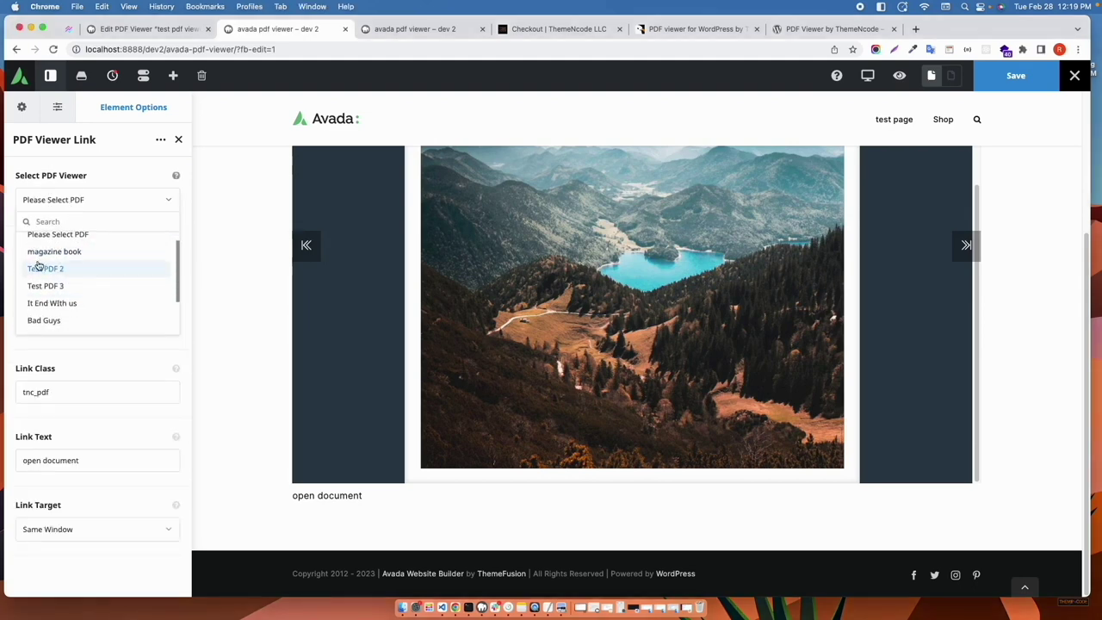
click(48, 270)
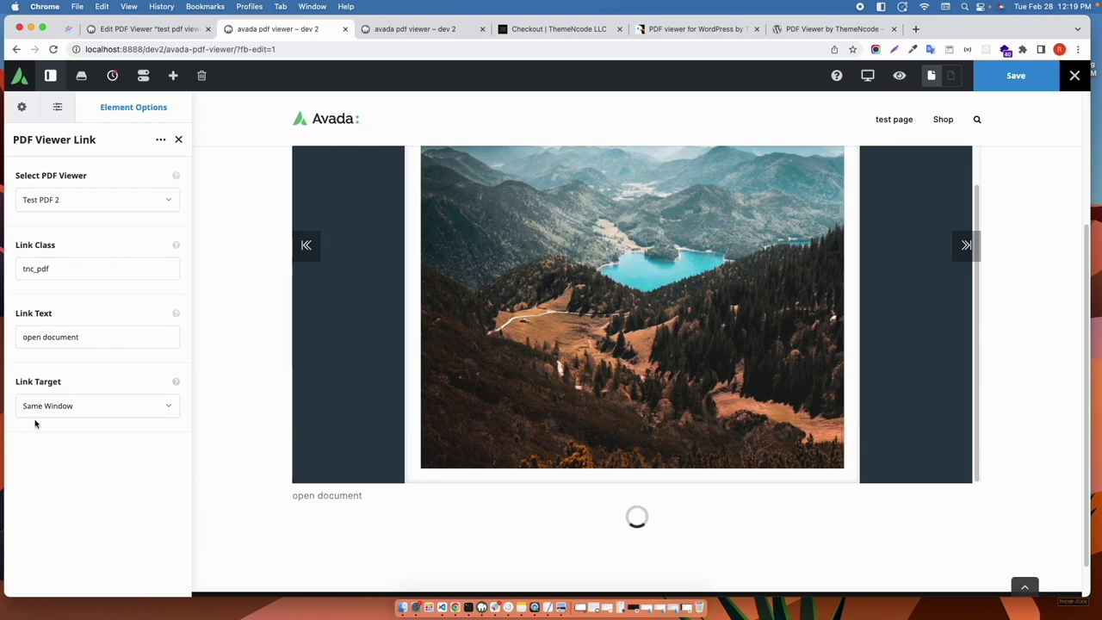
click(80, 408)
click(59, 453)
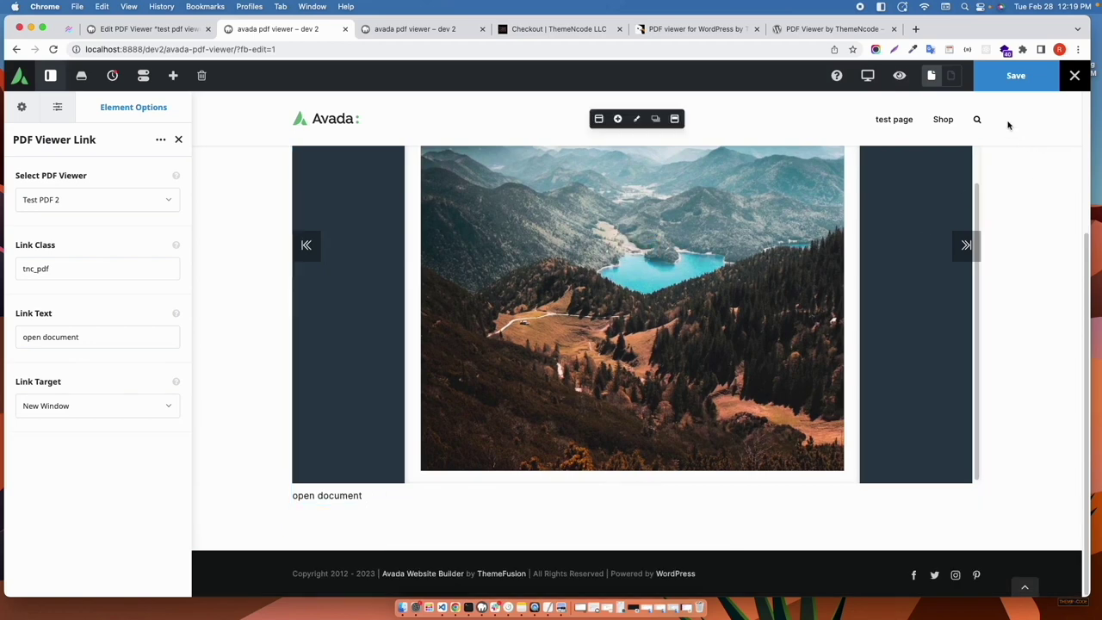
click(1017, 78)
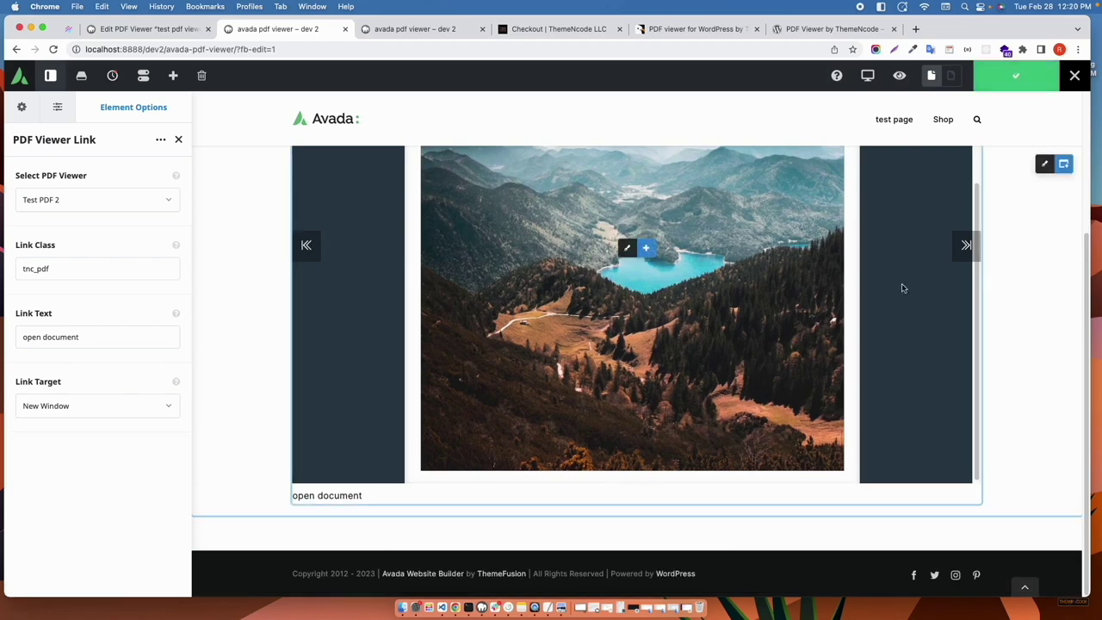
Add a PDF Viewer Image Link element found by searching 'pdf'
click(420, 29)
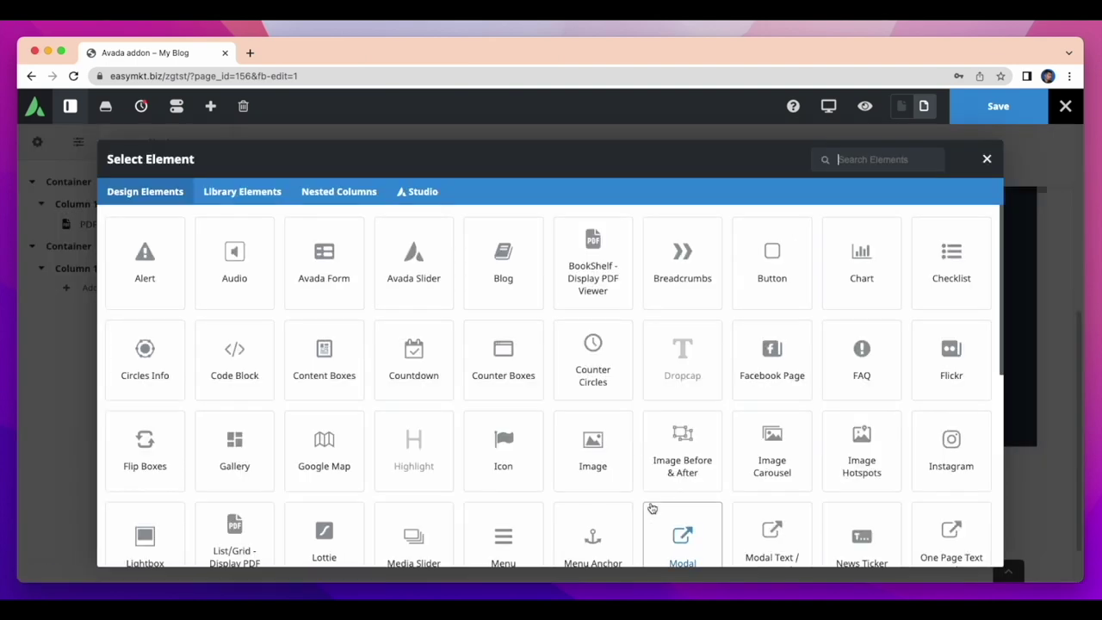
click(842, 161)
text(pdf)
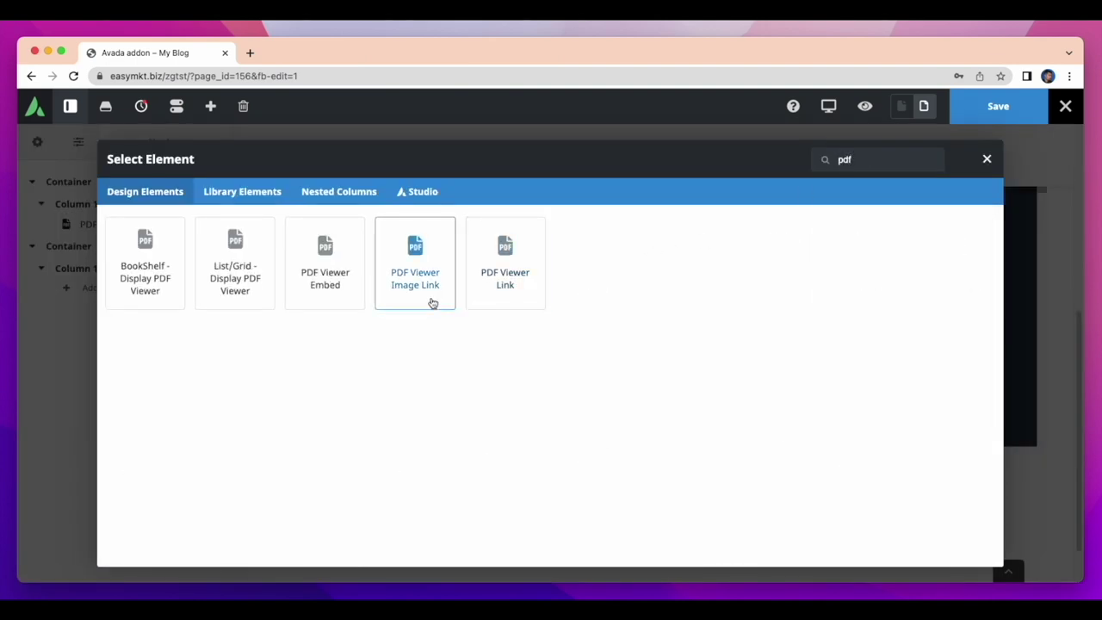
click(432, 302)
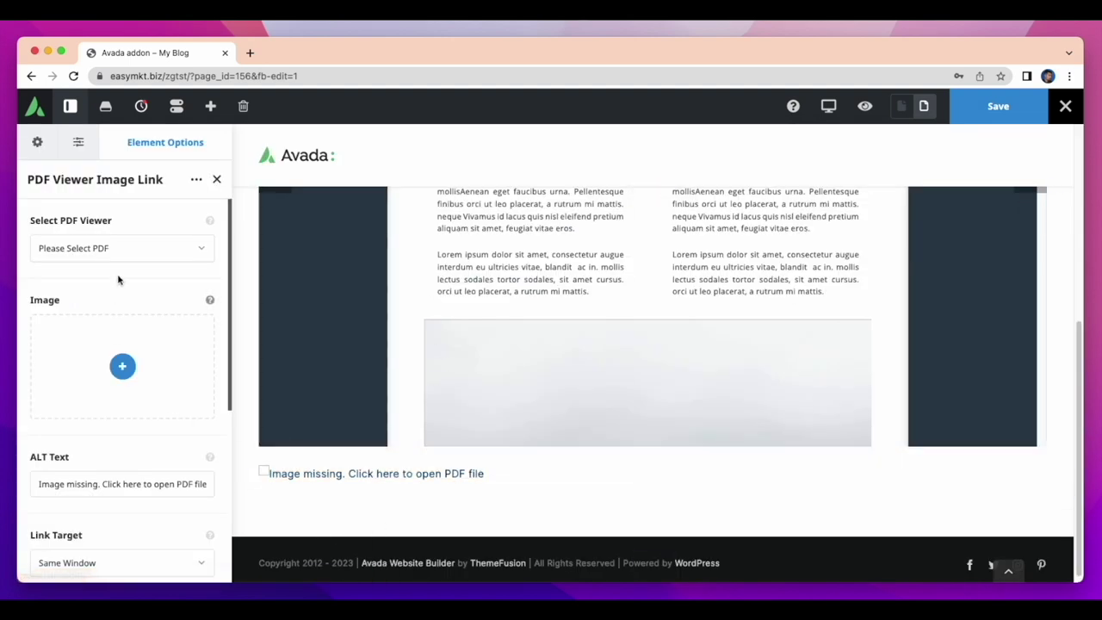
Select the 'city light' PDF in Select PDF Viewer
click(142, 251)
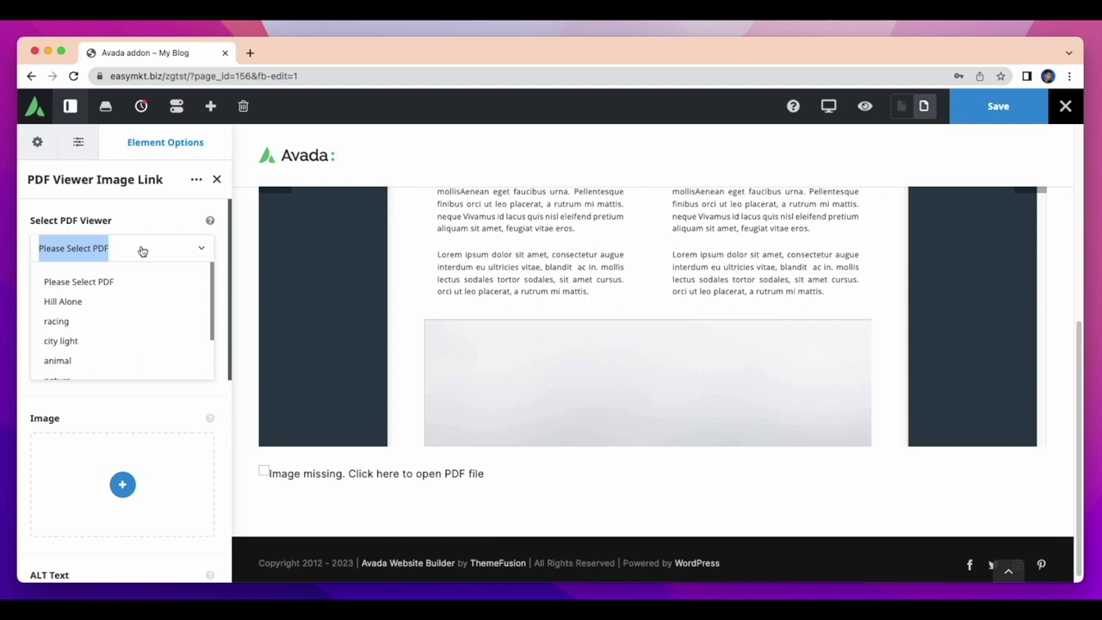
scroll(106, 306, down, 5)
scroll(105, 314, down, 2)
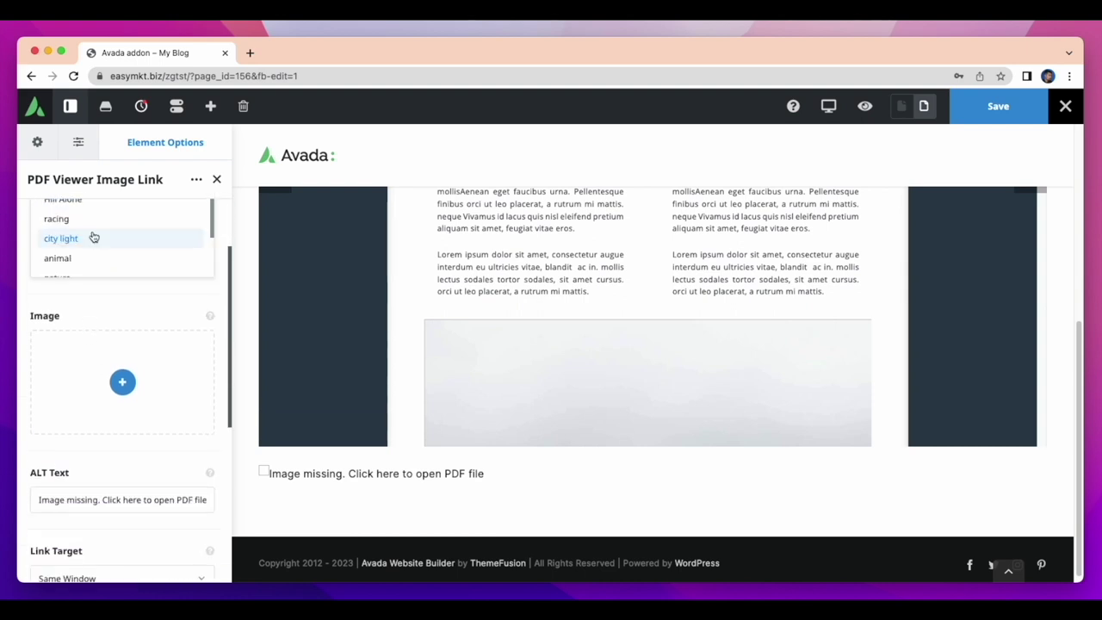
click(93, 236)
scroll(93, 236, down, 2)
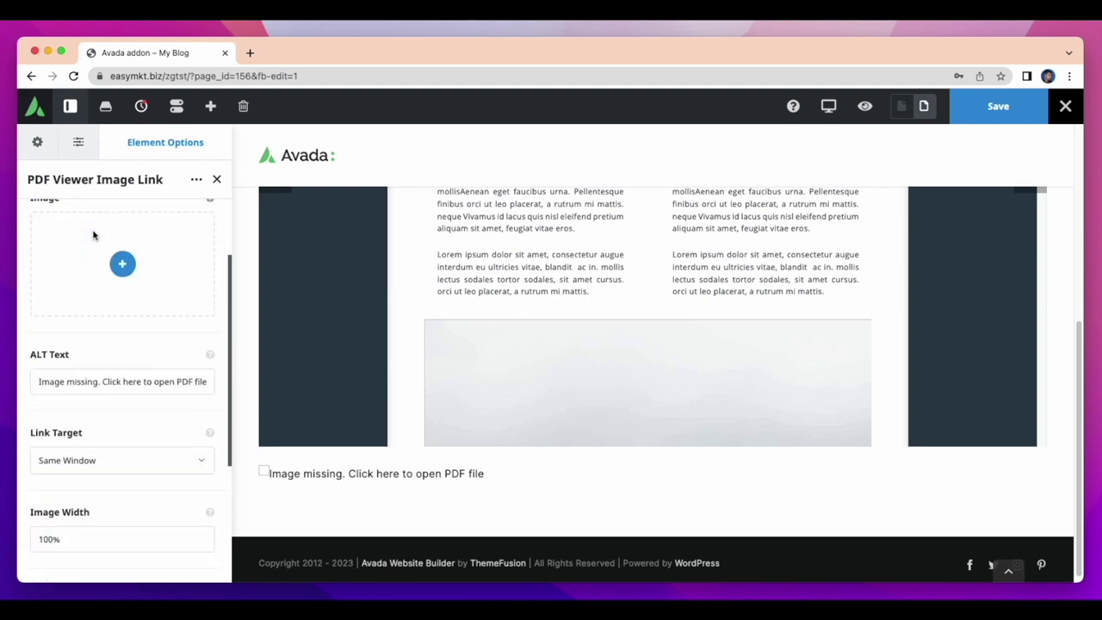
Set the link's image to 411.jpg from the media library and insert it
click(121, 265)
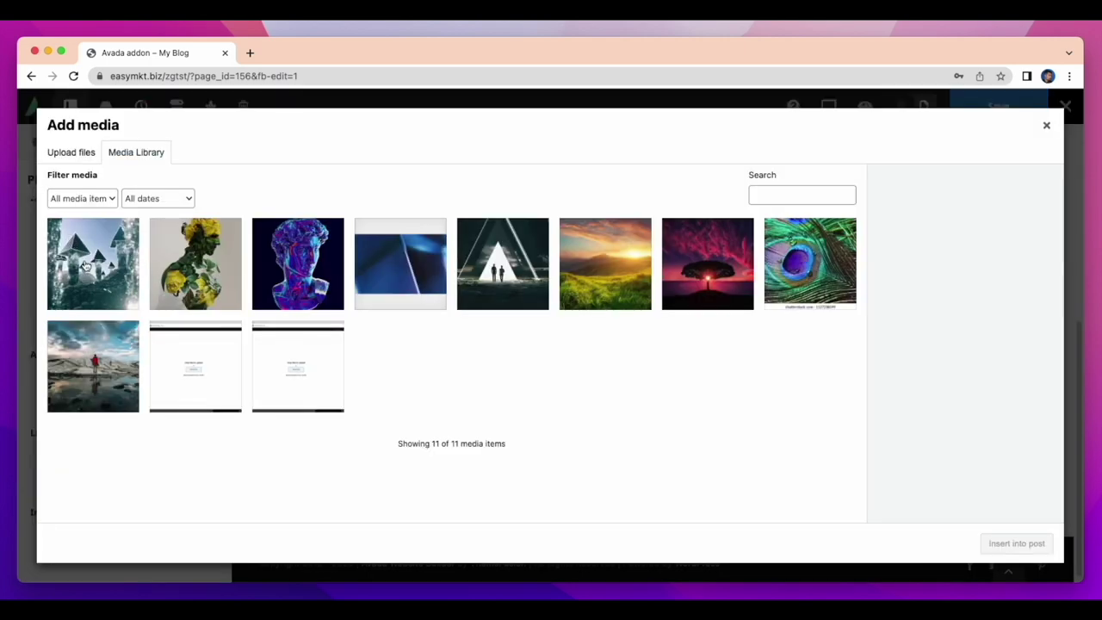
click(85, 268)
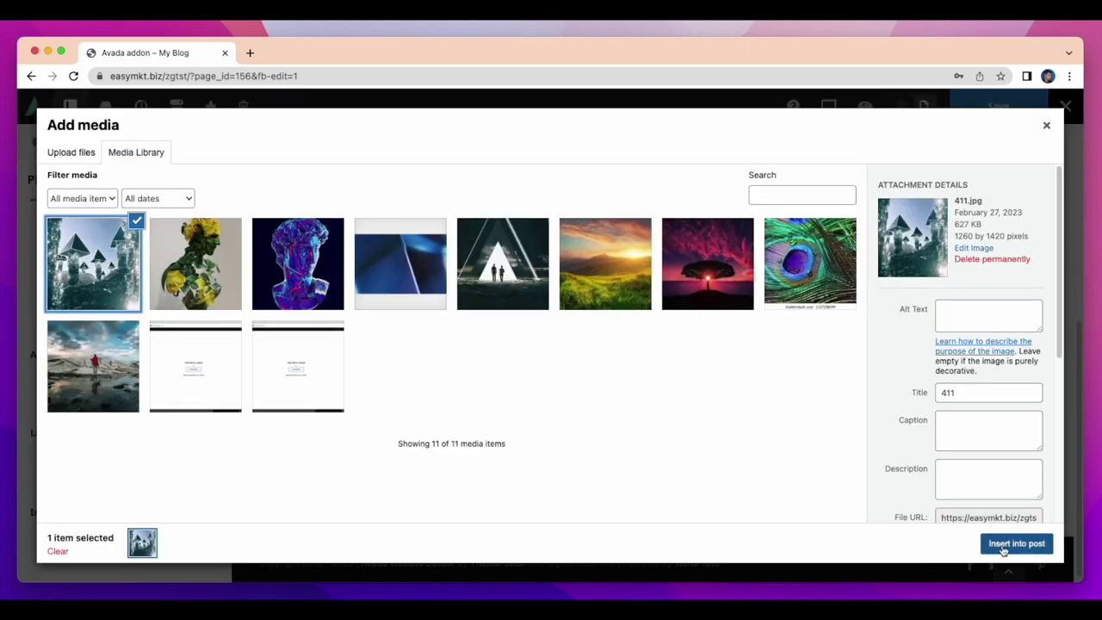
click(72, 156)
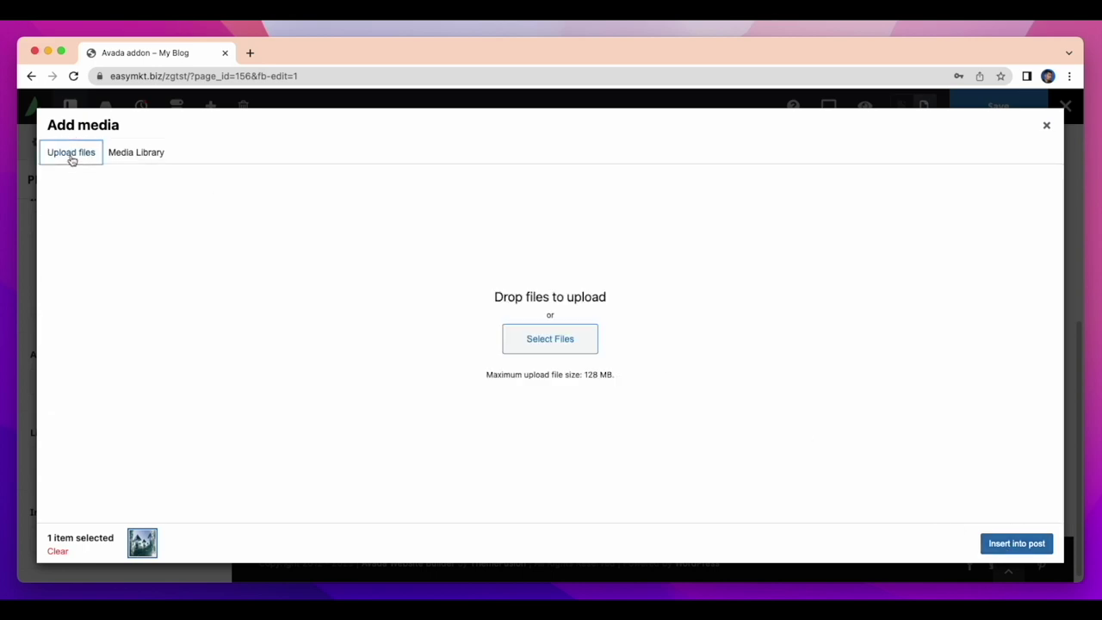
click(133, 157)
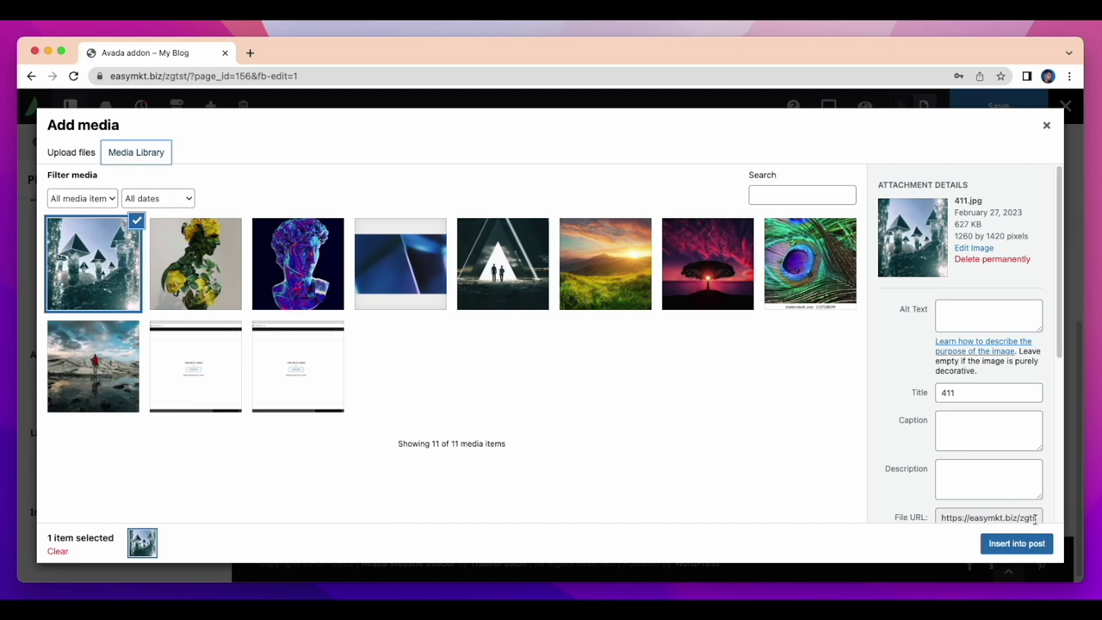
click(1014, 544)
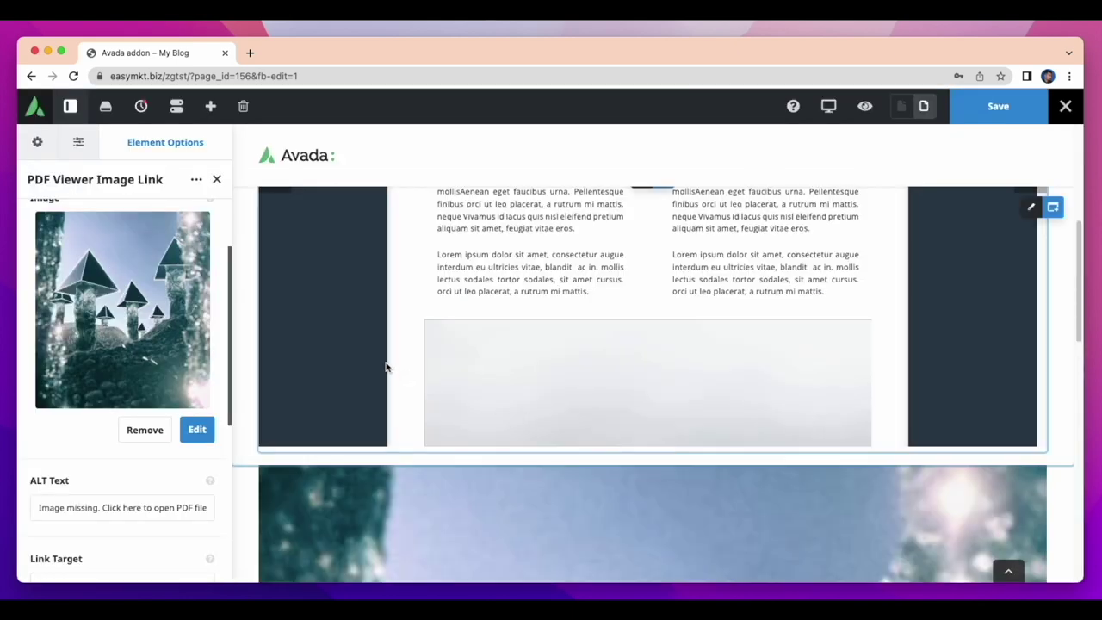
drag(1080, 247, 1077, 500)
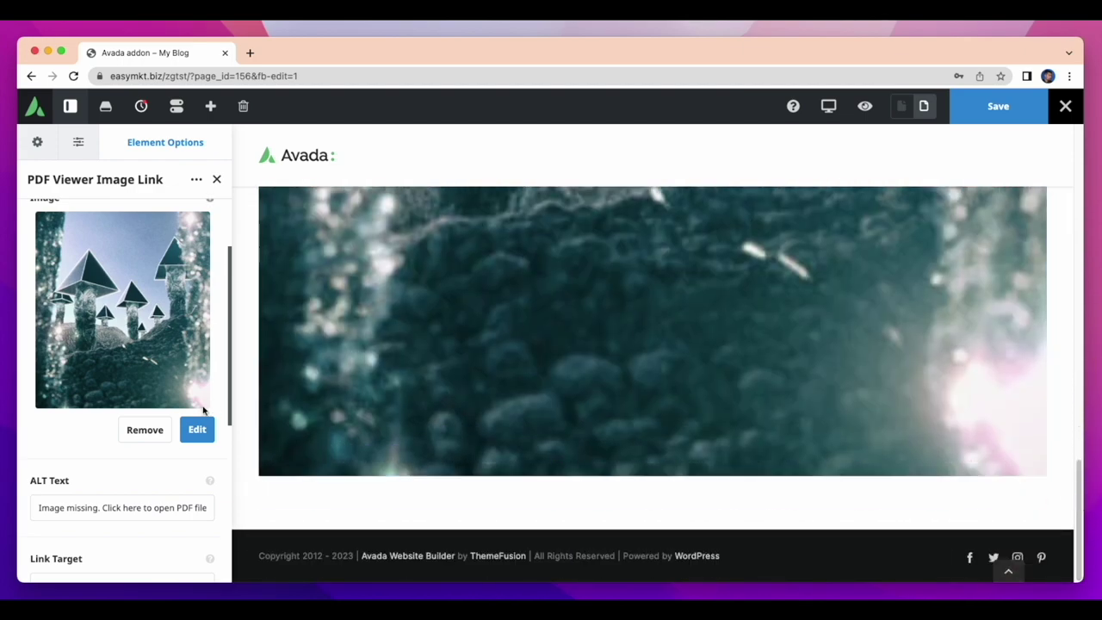
scroll(201, 414, down, 5)
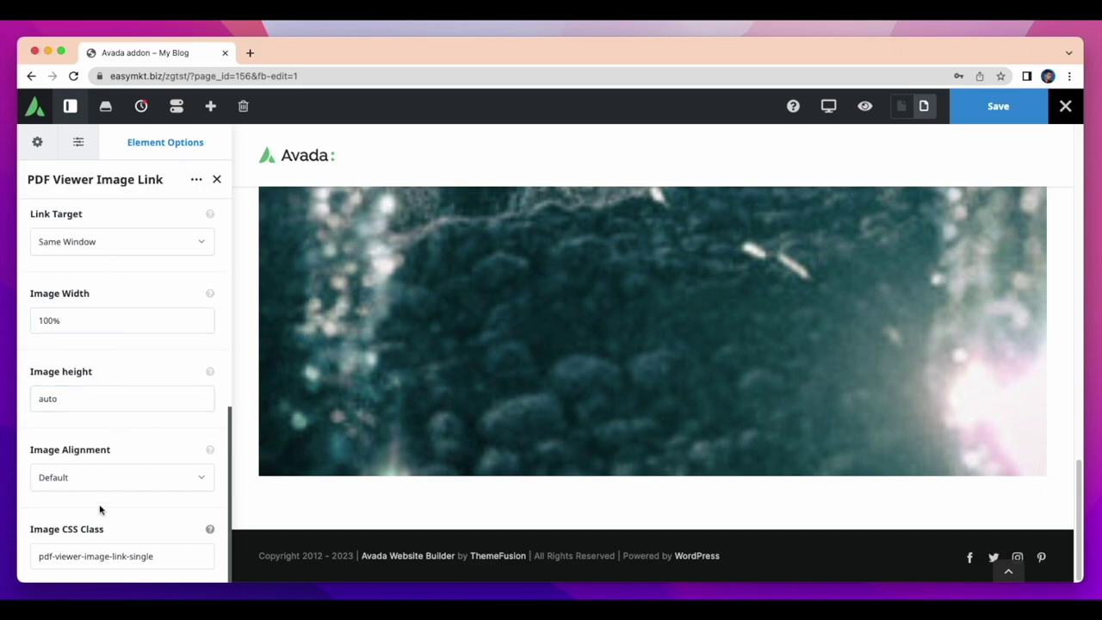
scroll(100, 510, up, 5)
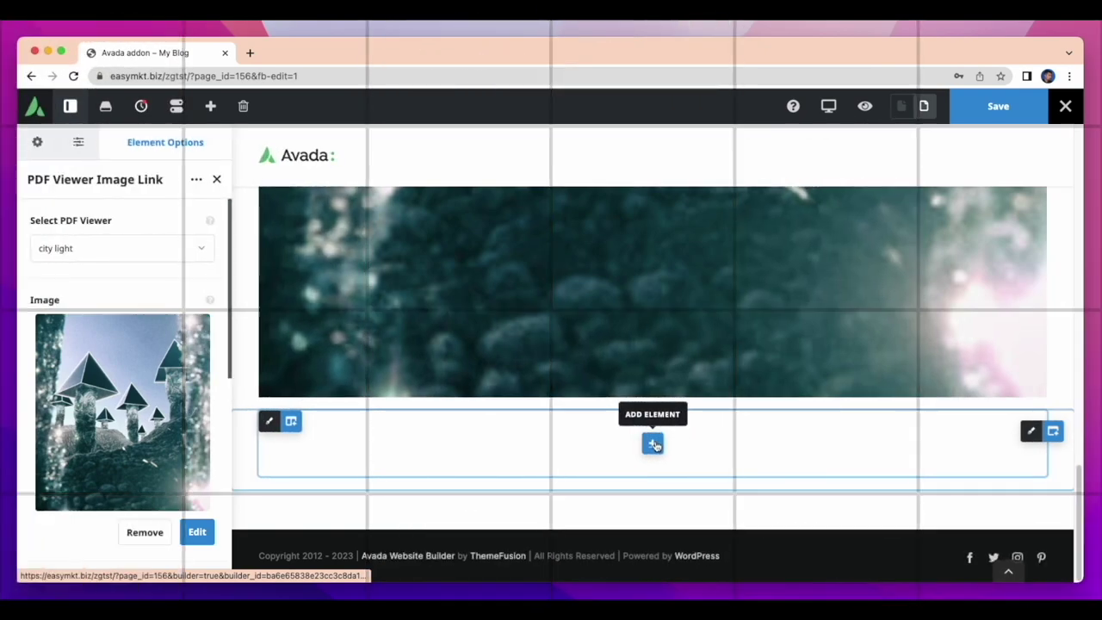
Add an element below the image and search the picker for 'pdf'
click(651, 442)
text(pdf)
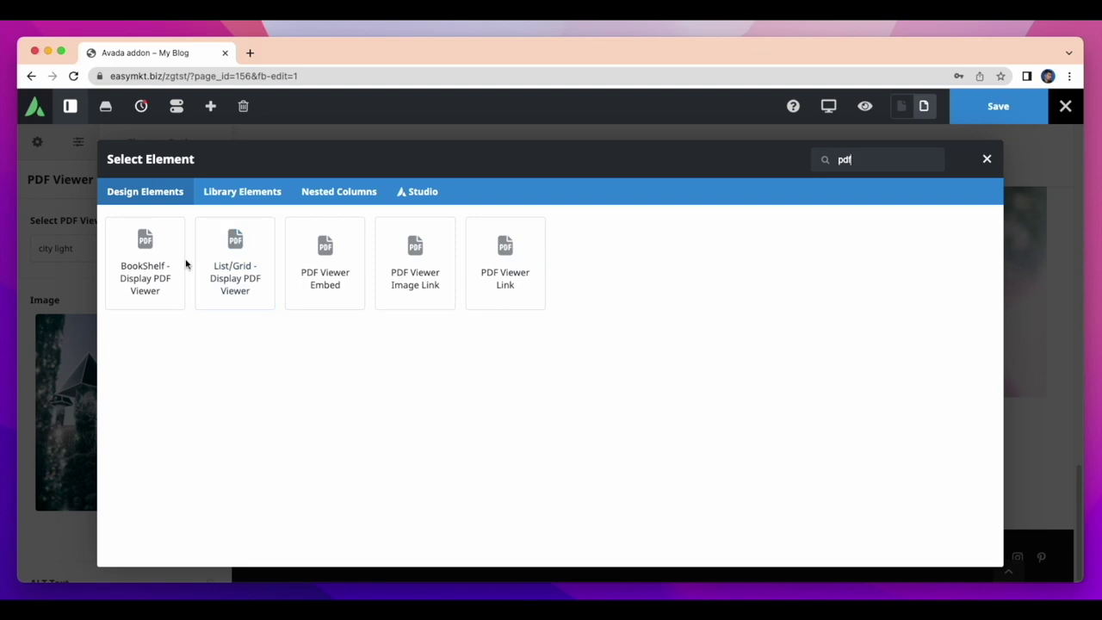
Open the Display PDF Viewer addon's product page from the ThemeNcode CodeCanyon portfolio
click(249, 53)
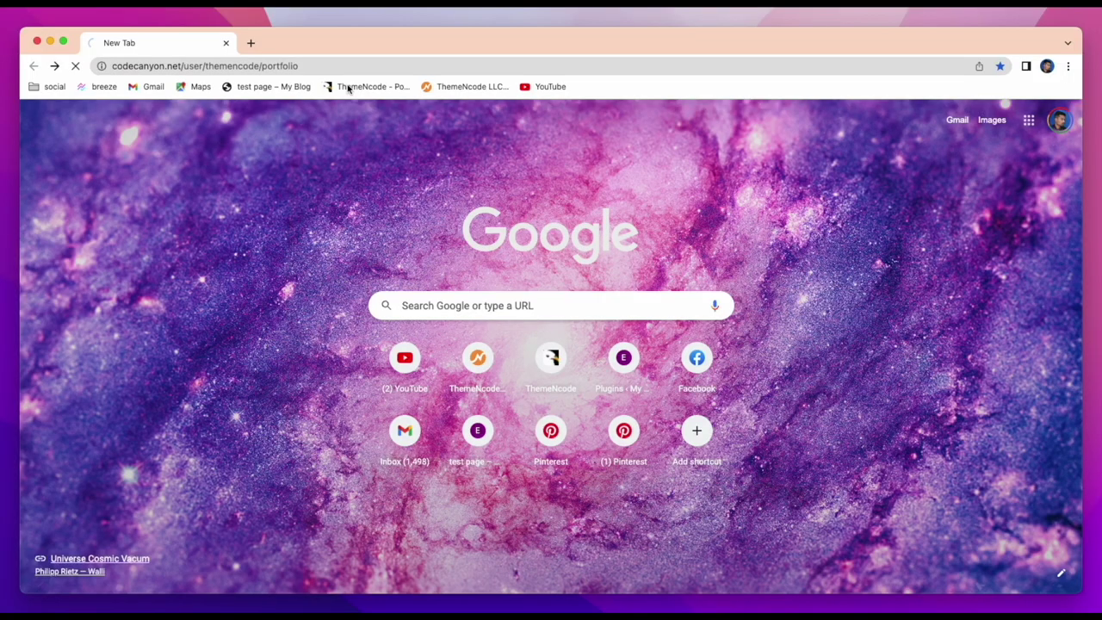
click(344, 93)
mouse_move(351, 197)
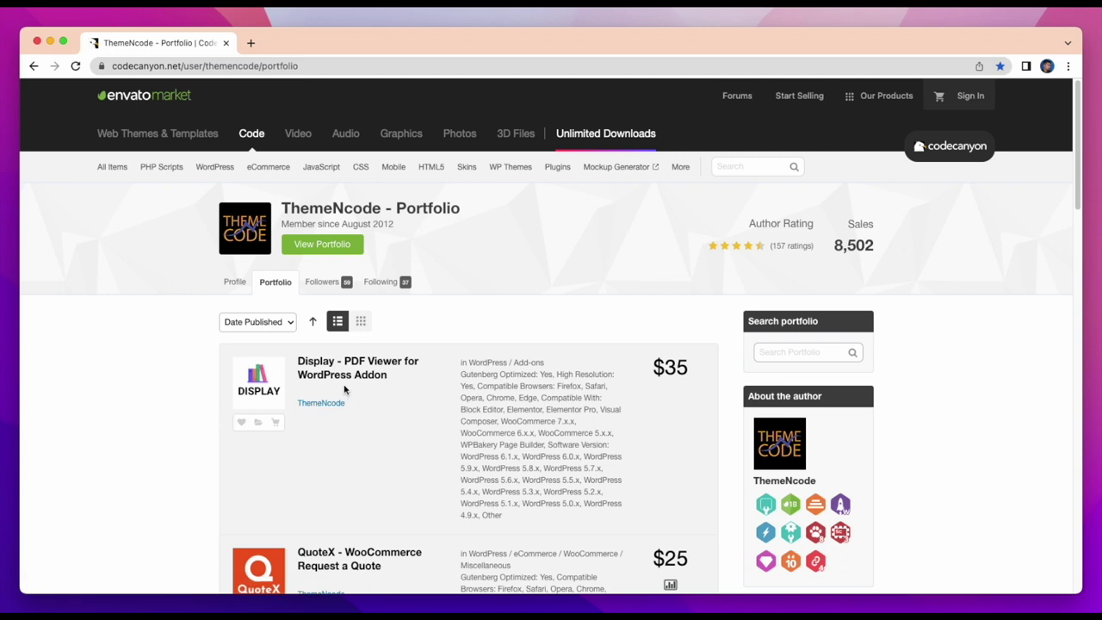
click(366, 370)
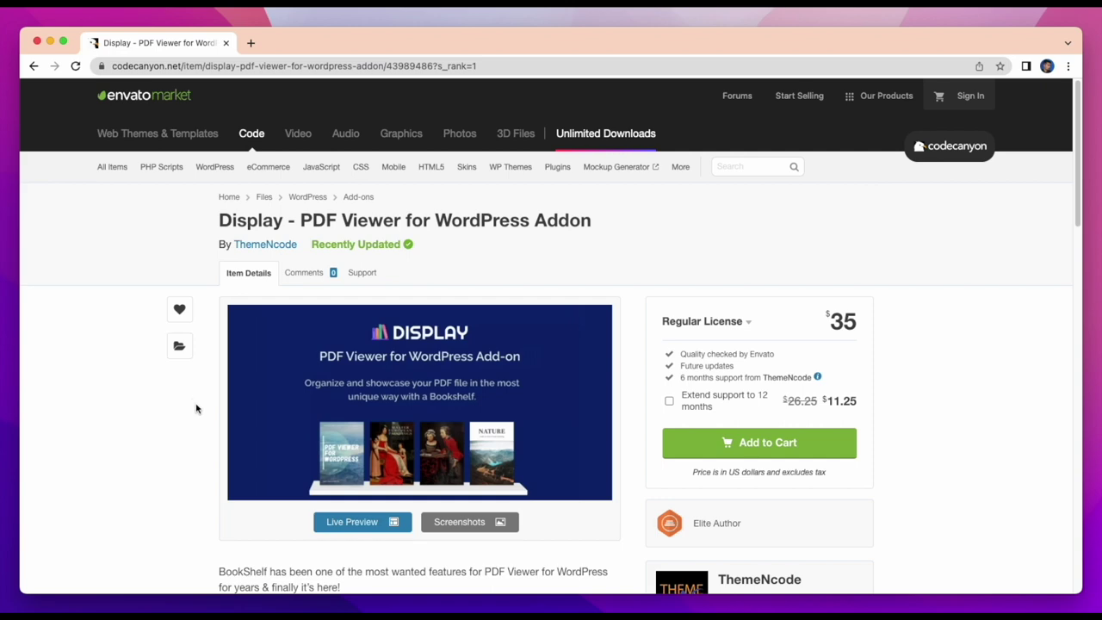
scroll(900, 383, down, 5)
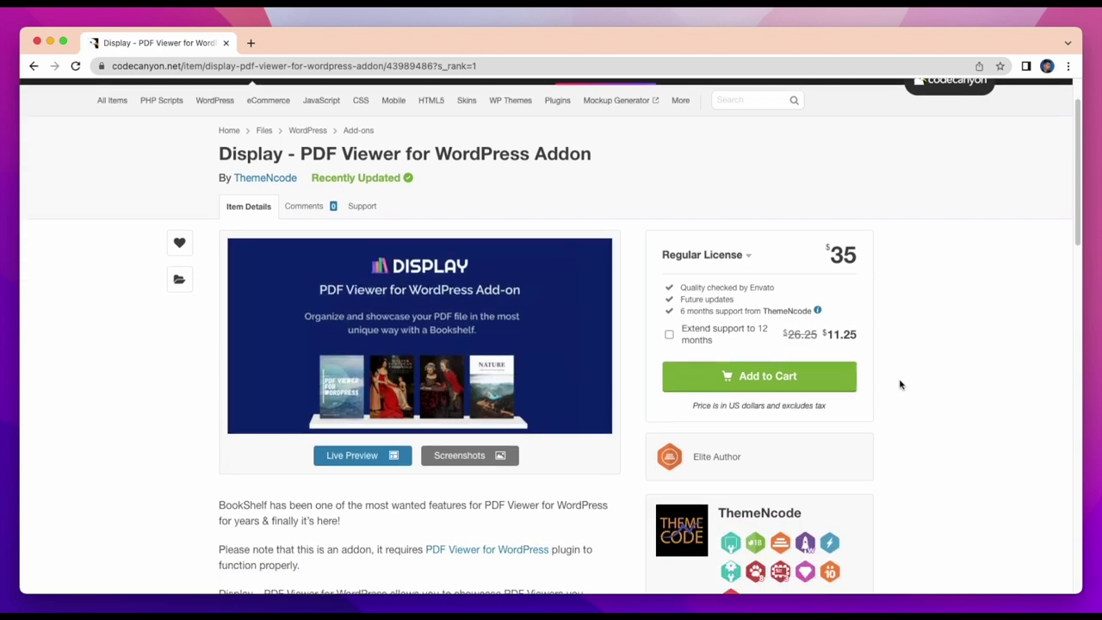
scroll(900, 385, up, 5)
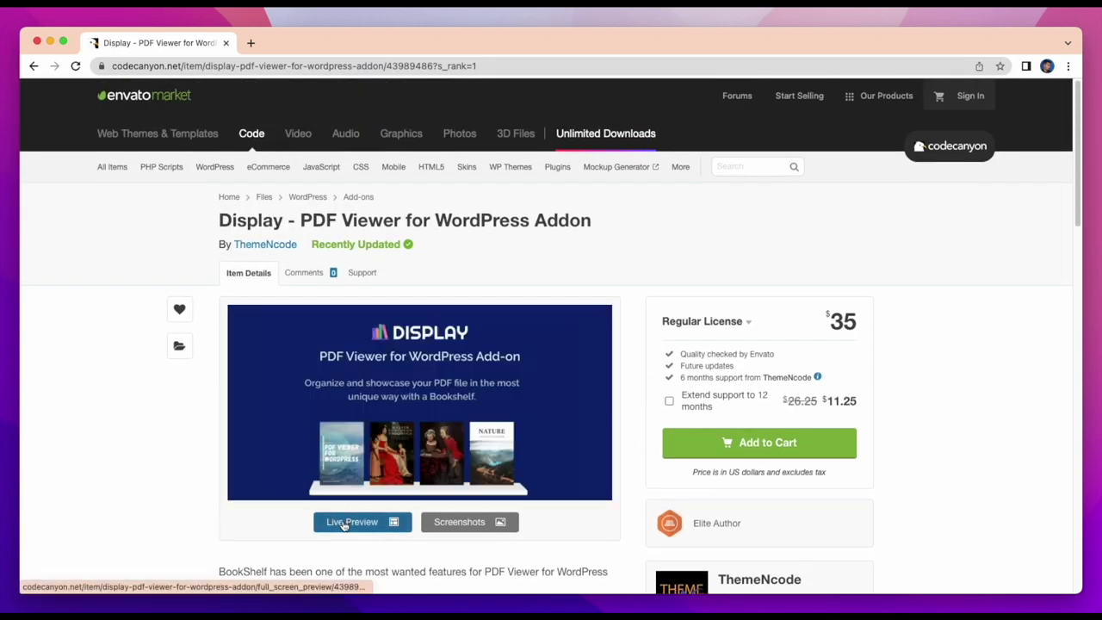
Browse the addon's live preview through the Bookshelf, Grid View and List View demos
click(342, 526)
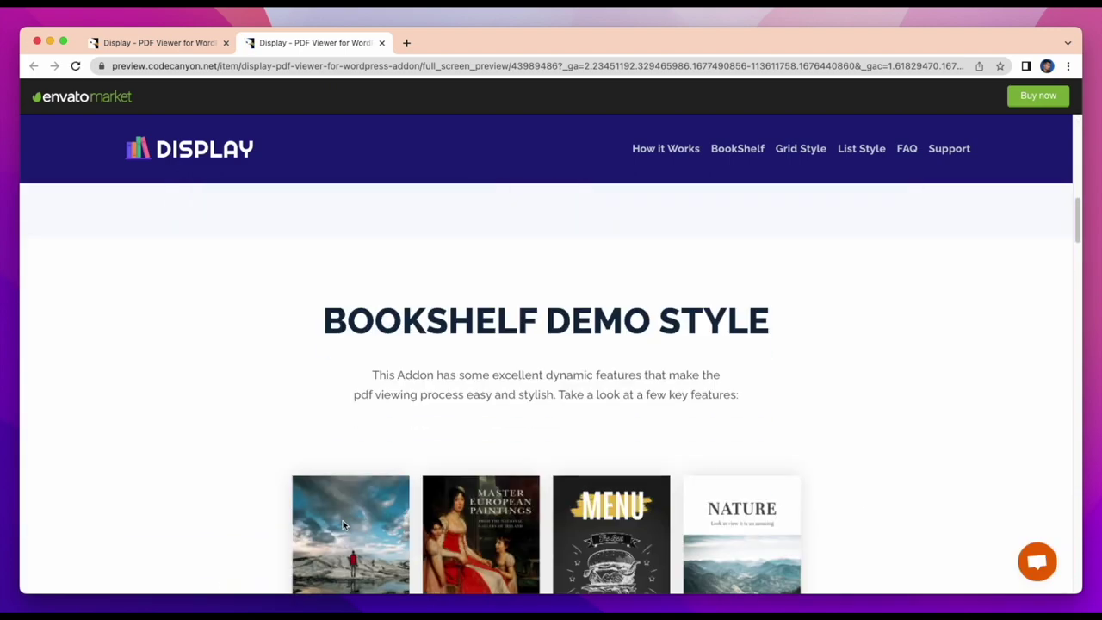
scroll(343, 525, down, 6)
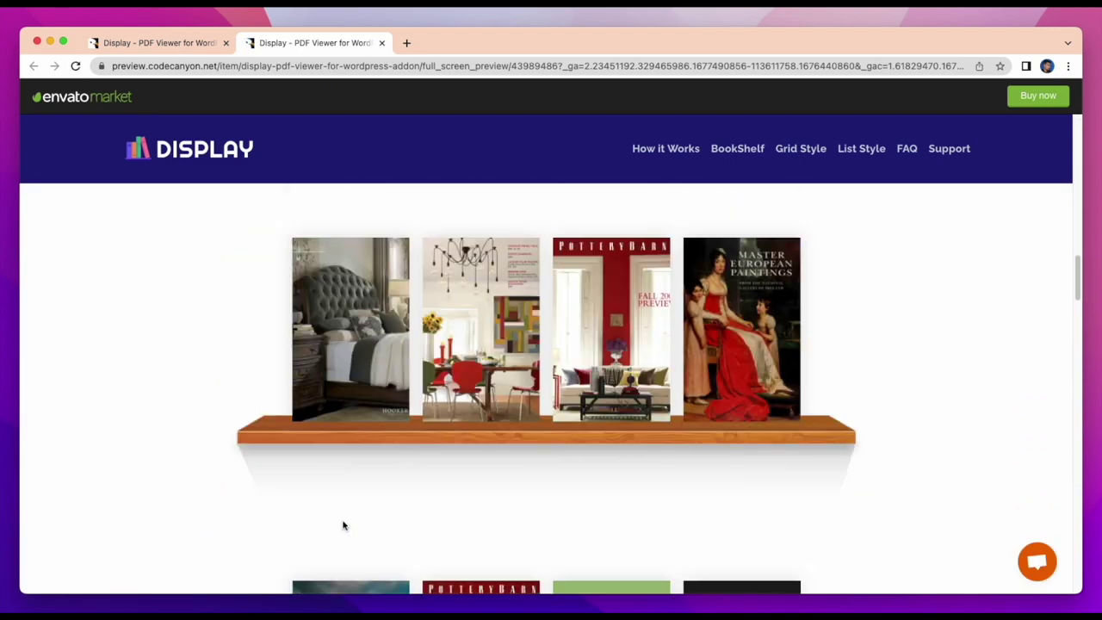
scroll(343, 525, down, 4)
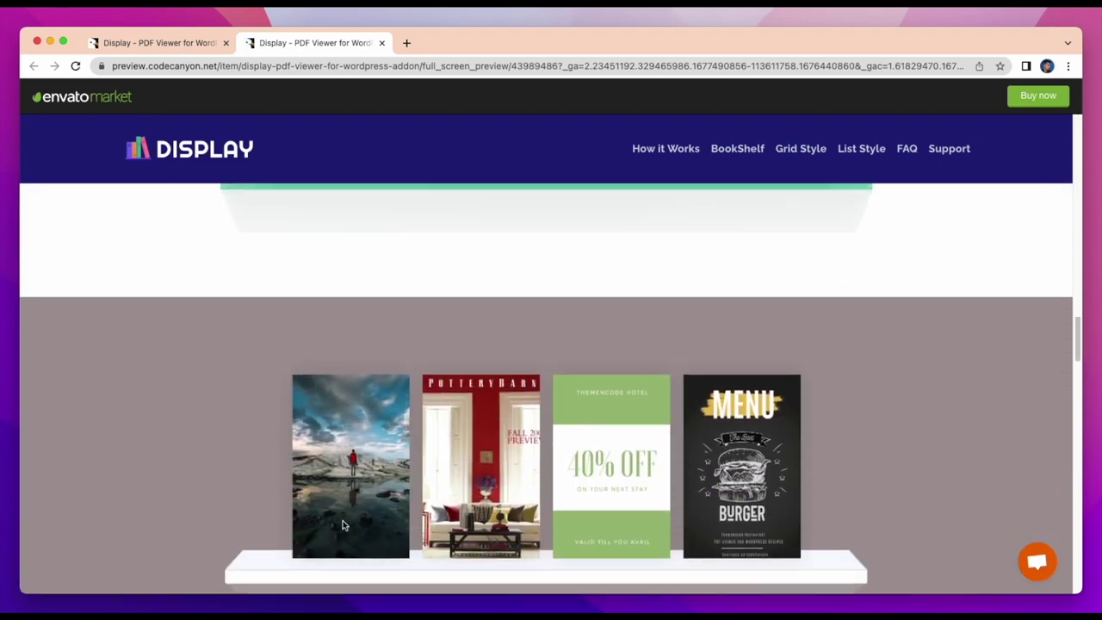
scroll(343, 525, down, 8)
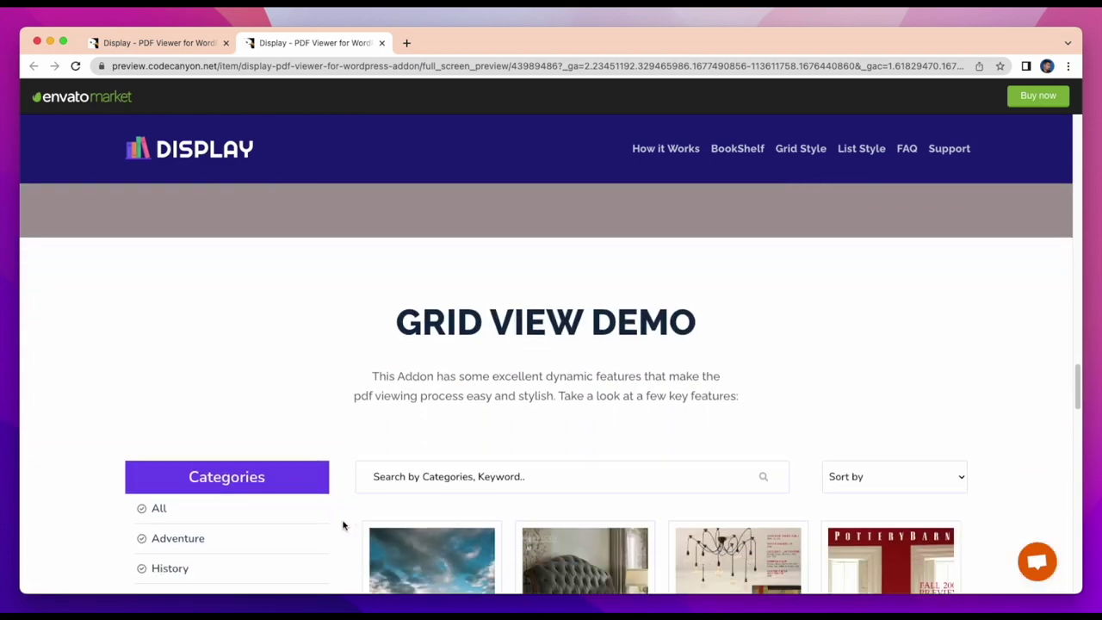
scroll(343, 525, down, 9)
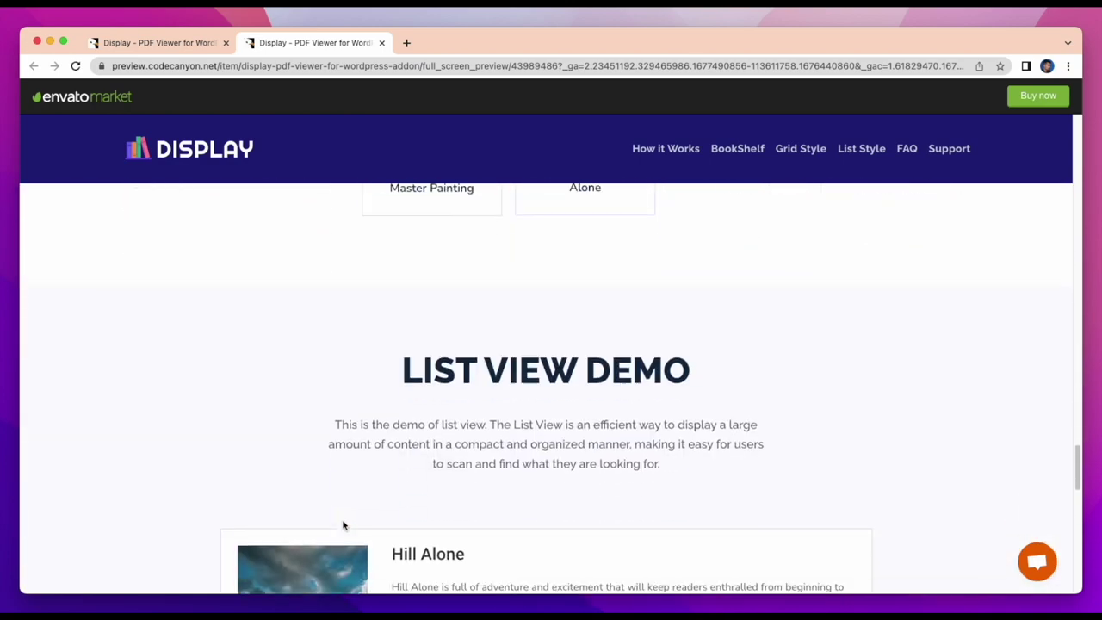
scroll(342, 525, down, 10)
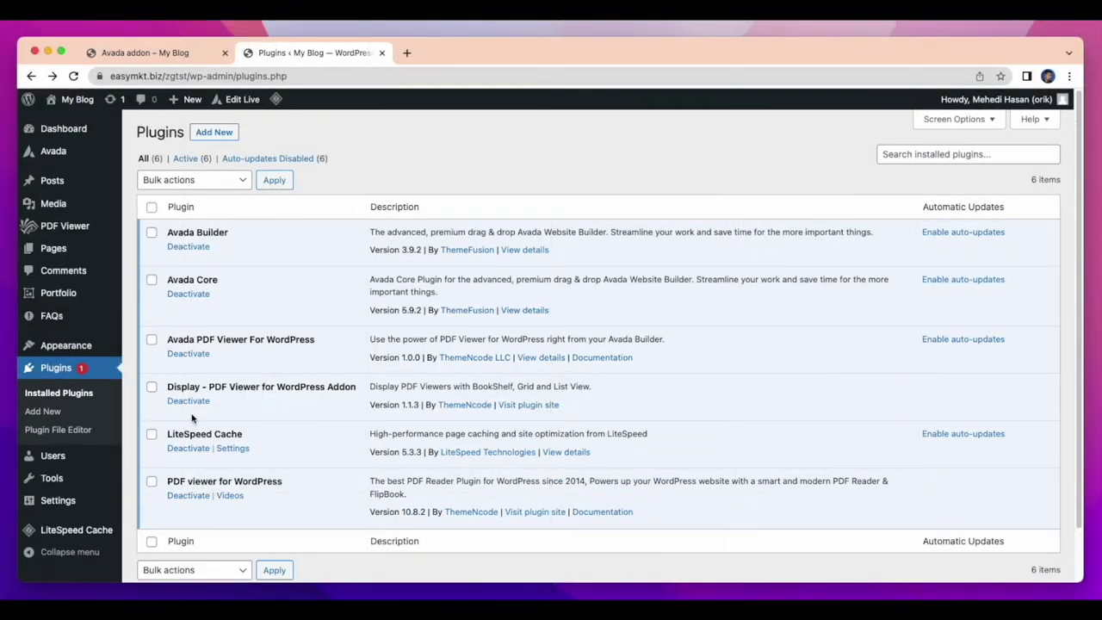
Back in the builder, add the BookShelf - Display PDF Viewer element
click(150, 55)
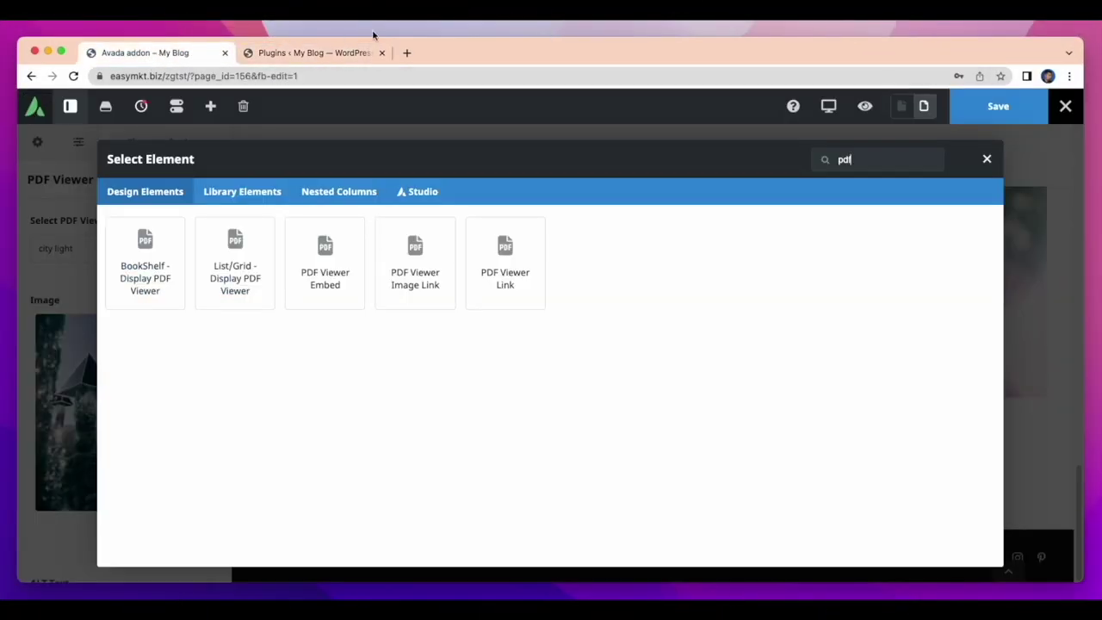
click(382, 53)
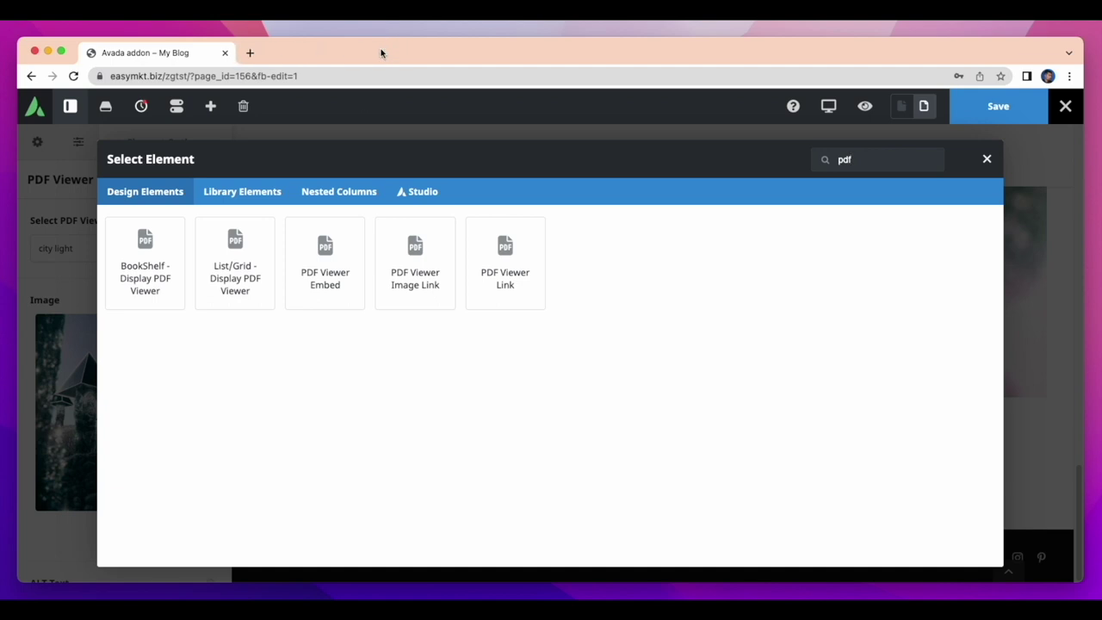
click(177, 248)
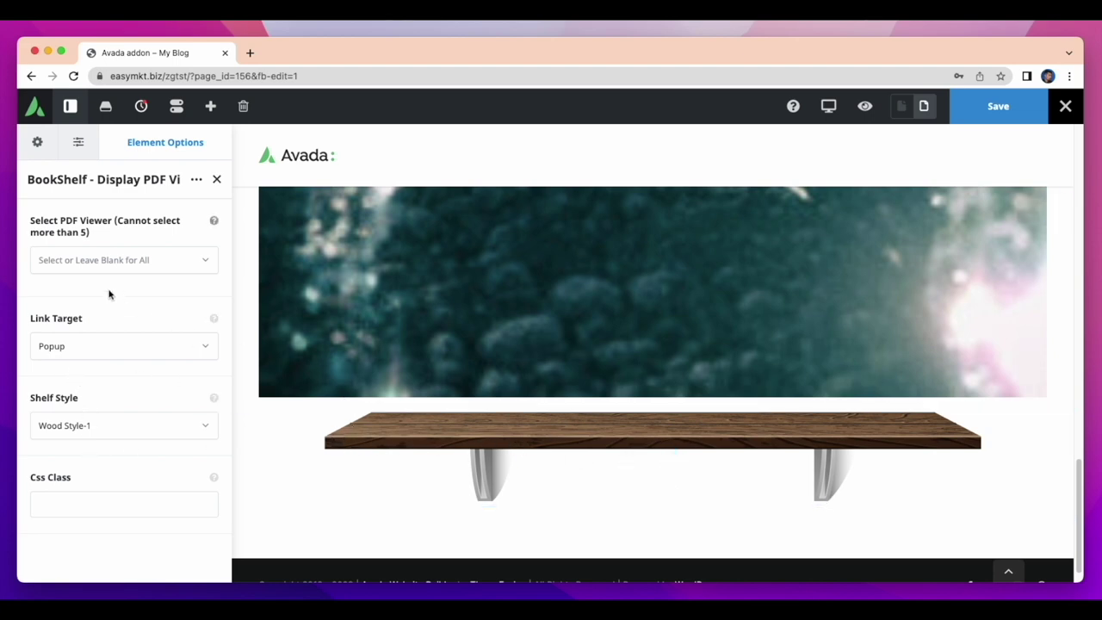
Shelve city light, animal, country, nature and Hill Alone PDFs in Select PDF Viewer
click(131, 261)
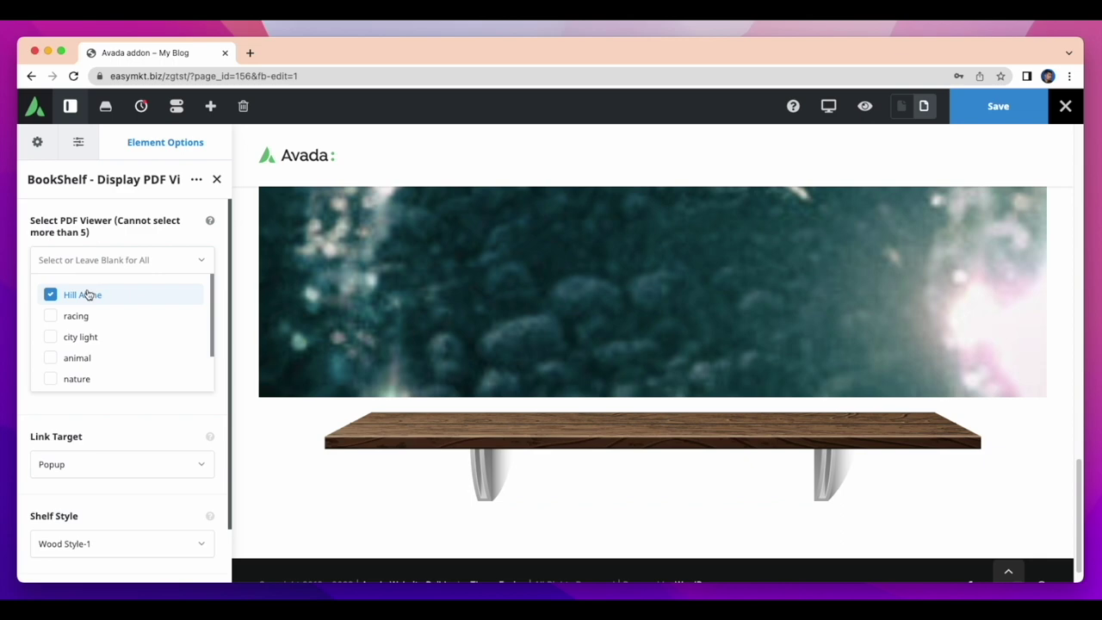
click(81, 338)
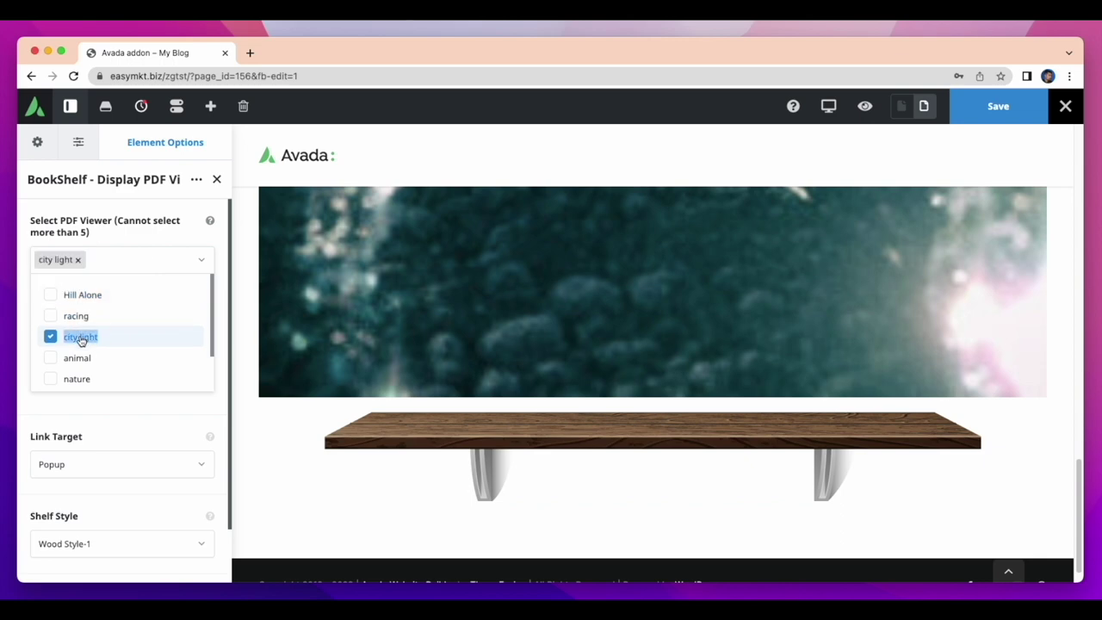
click(83, 358)
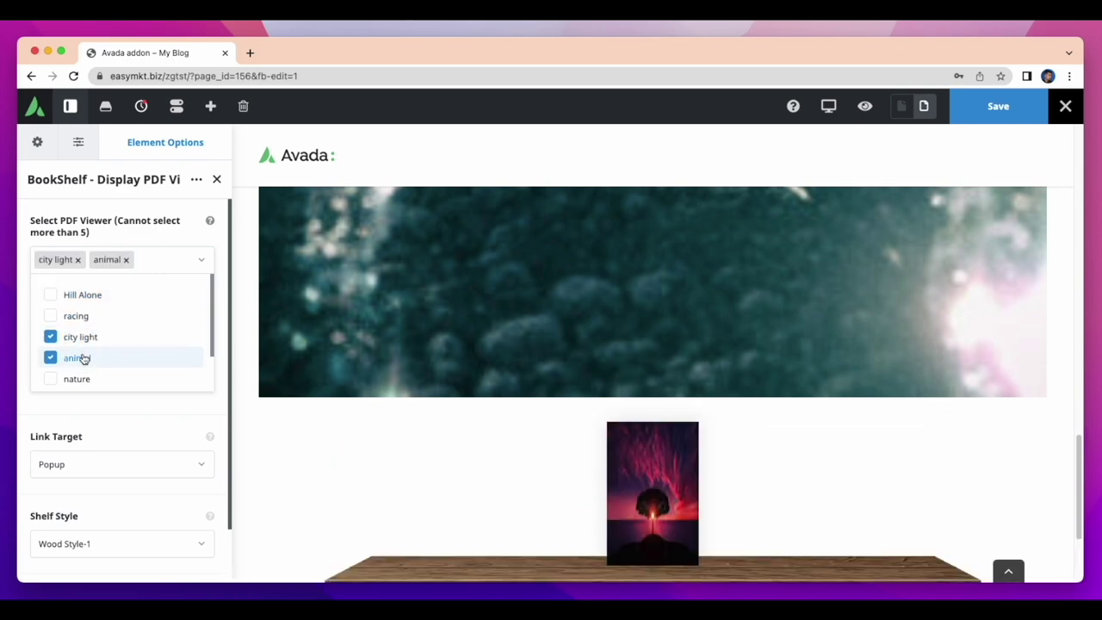
click(75, 379)
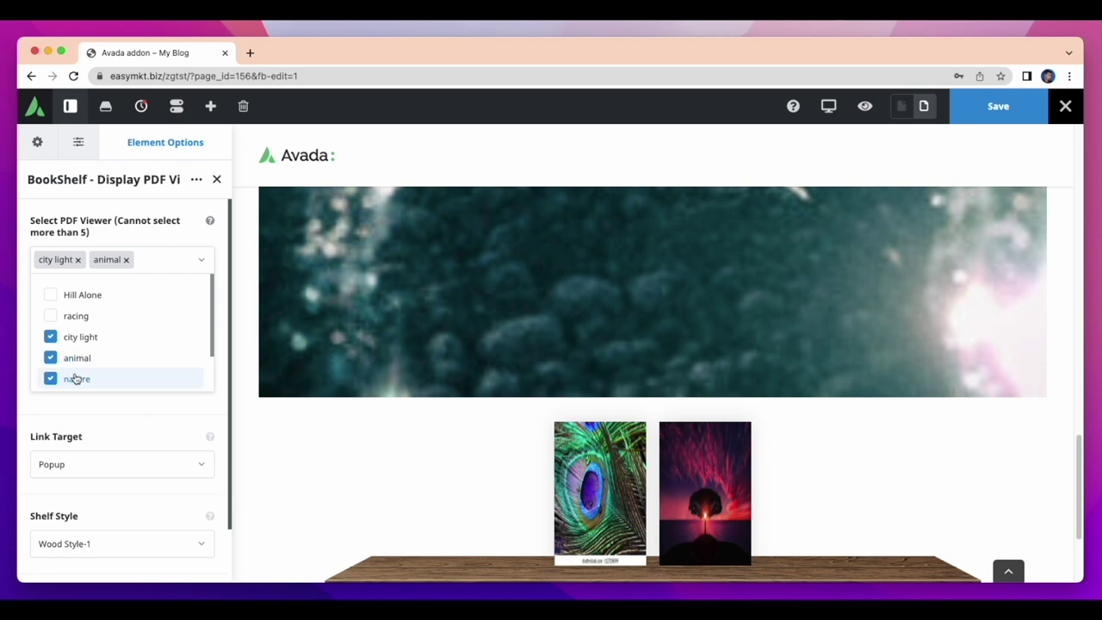
scroll(76, 379, down, 1)
click(77, 376)
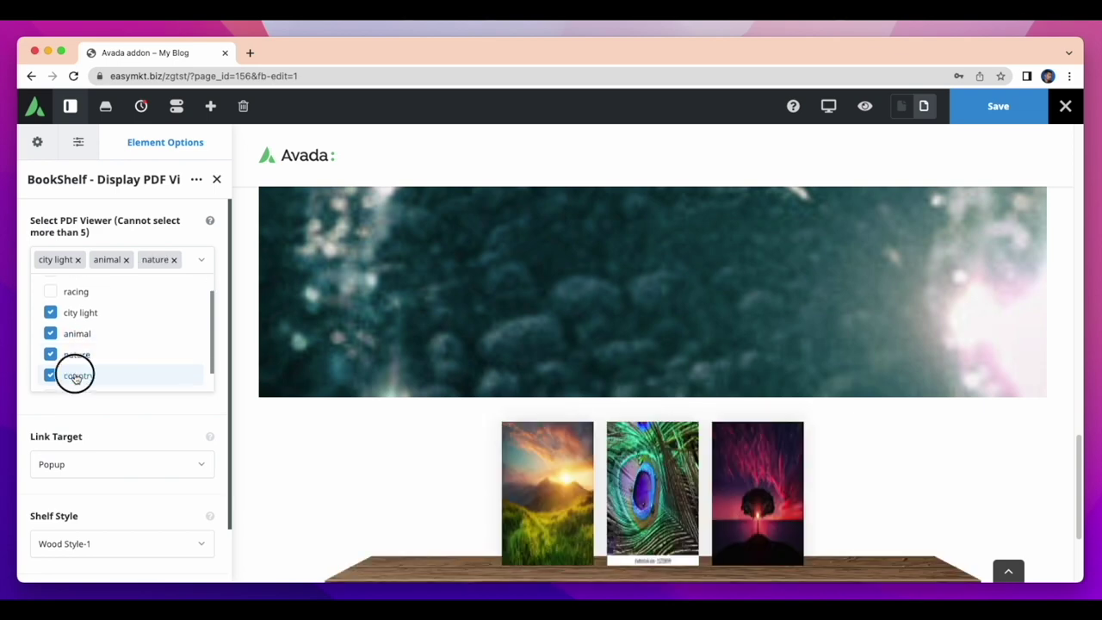
scroll(76, 377, down, 1)
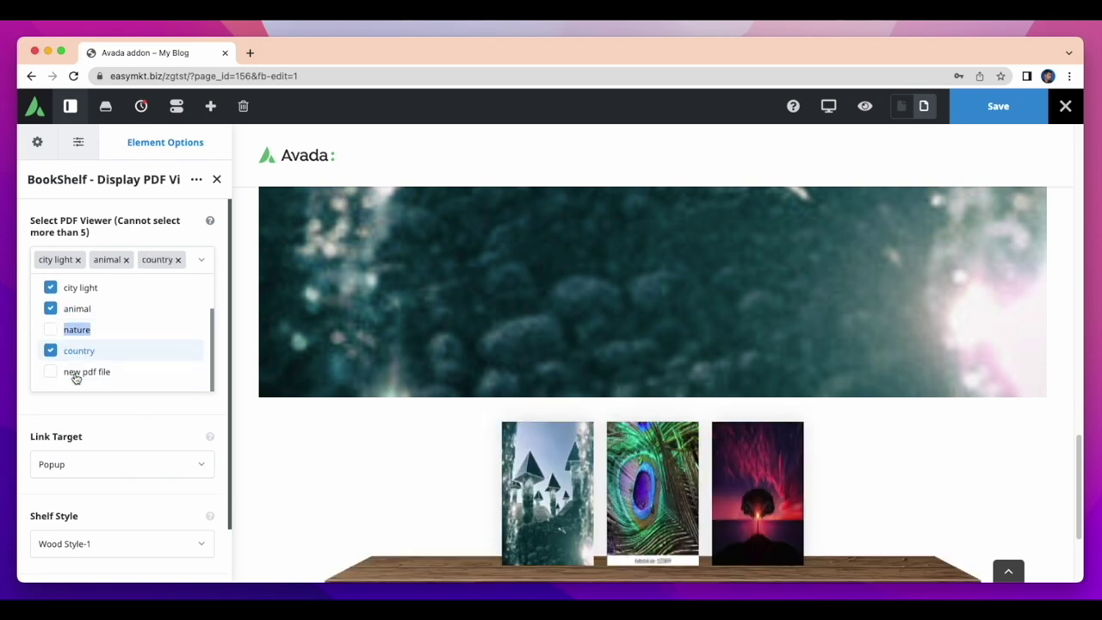
click(50, 329)
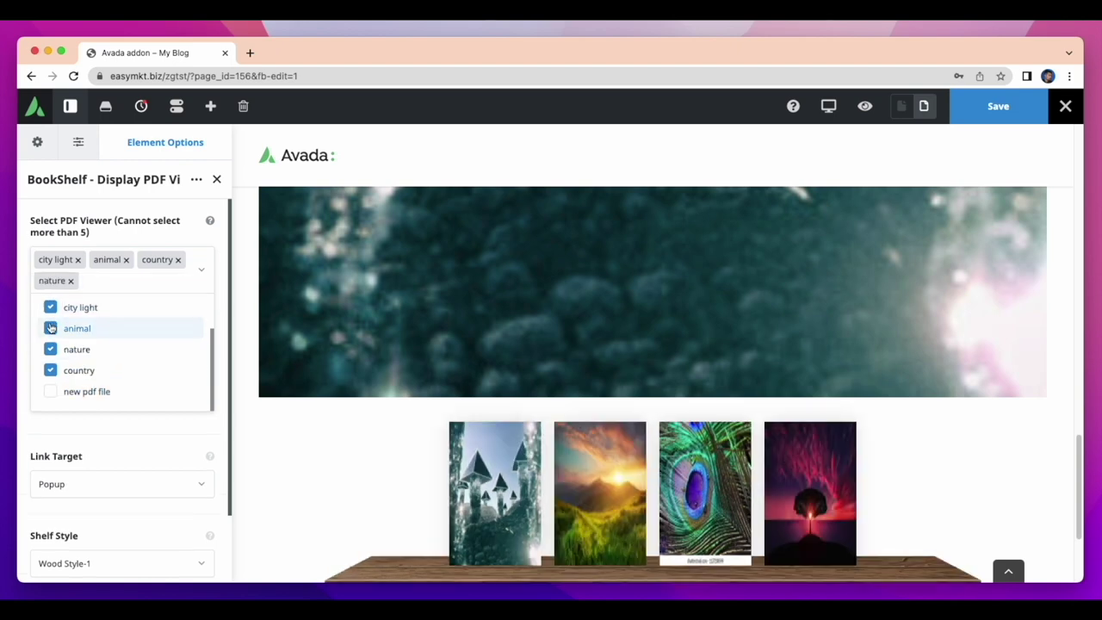
scroll(65, 341, up, 2)
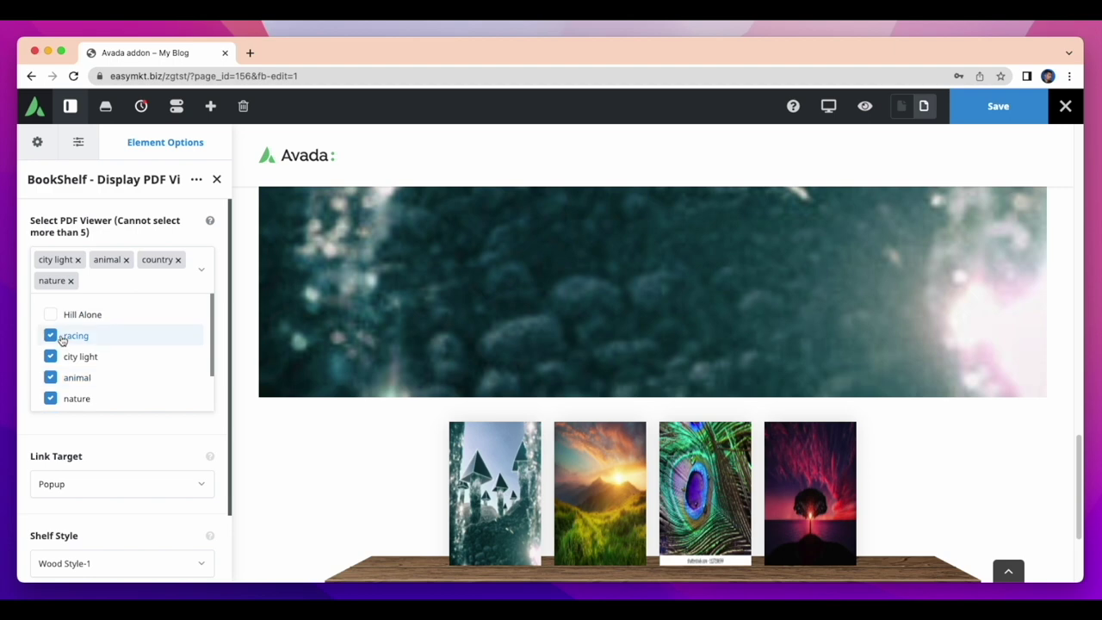
click(61, 316)
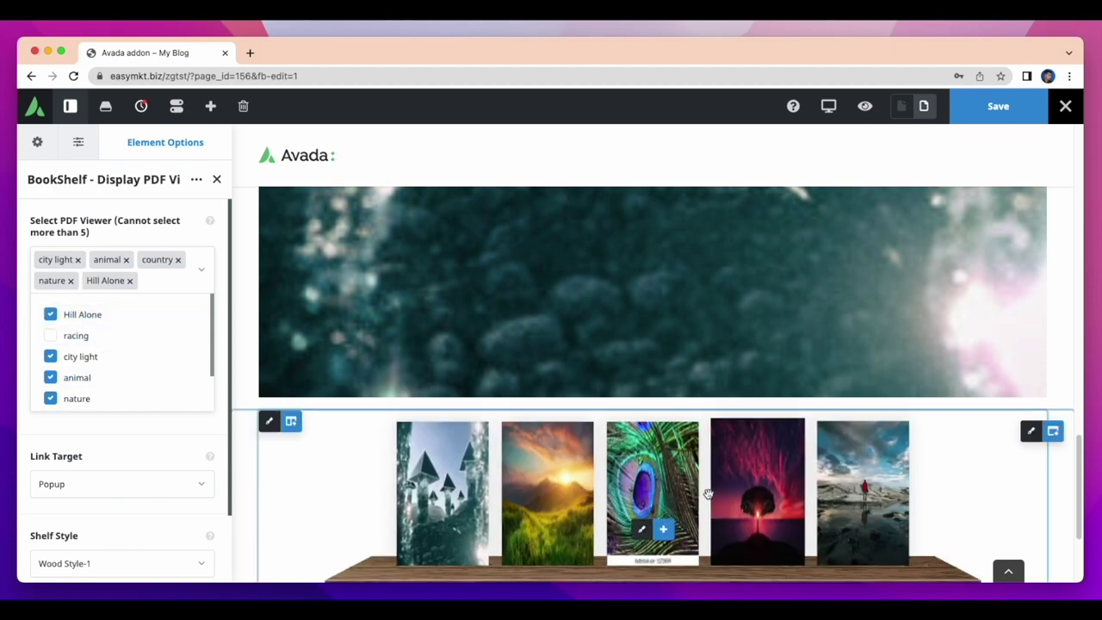
drag(1079, 463, 1077, 499)
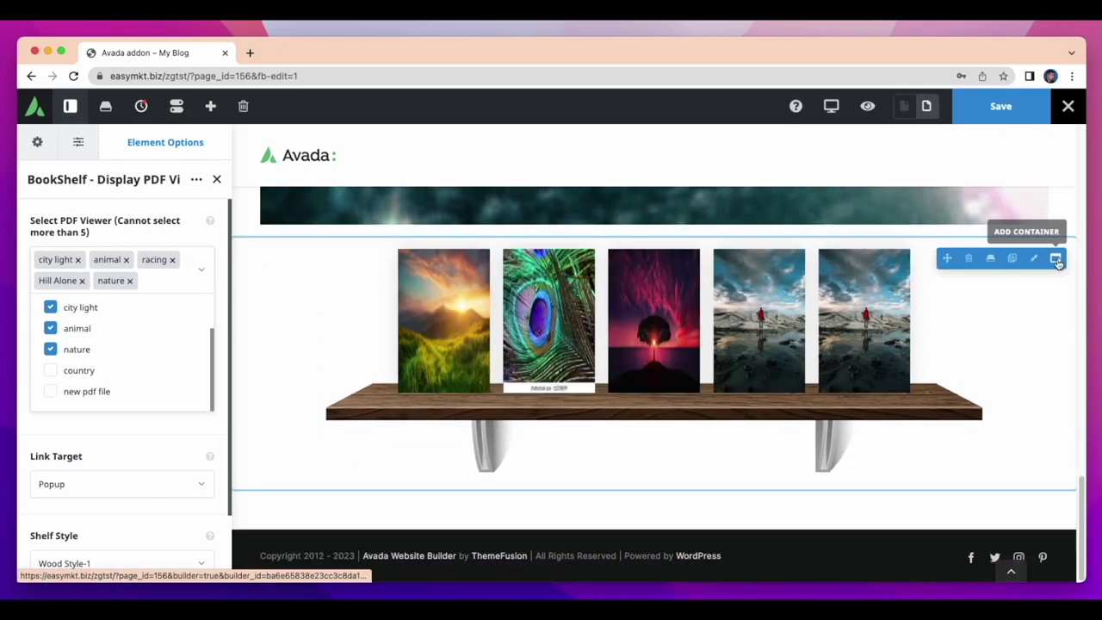
Add a 1/1 full-width container below the bookshelf
click(1057, 258)
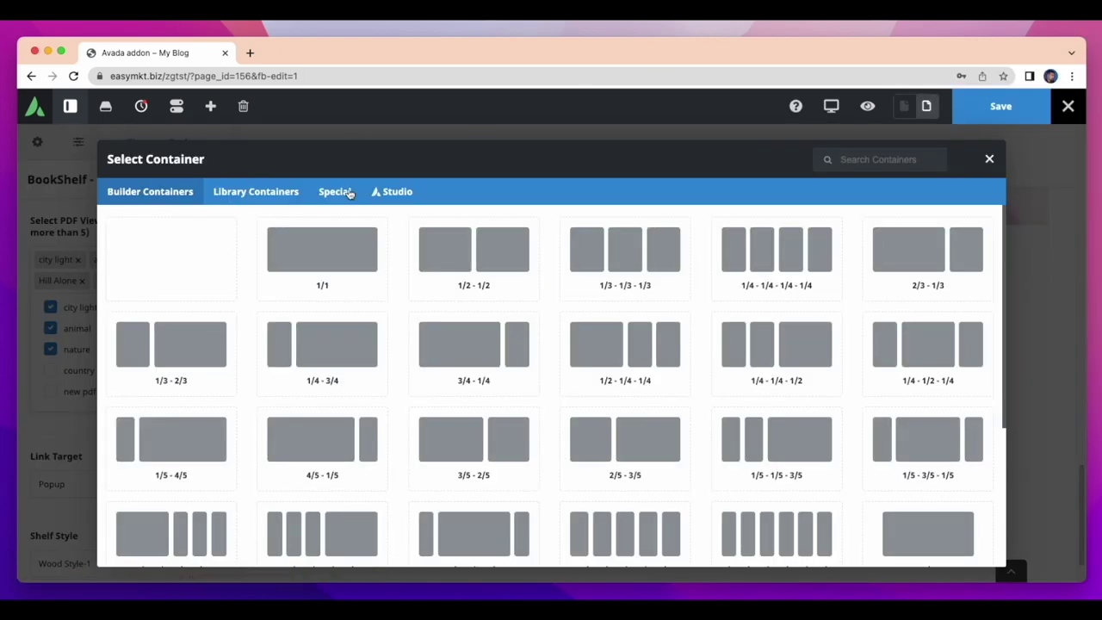
click(355, 241)
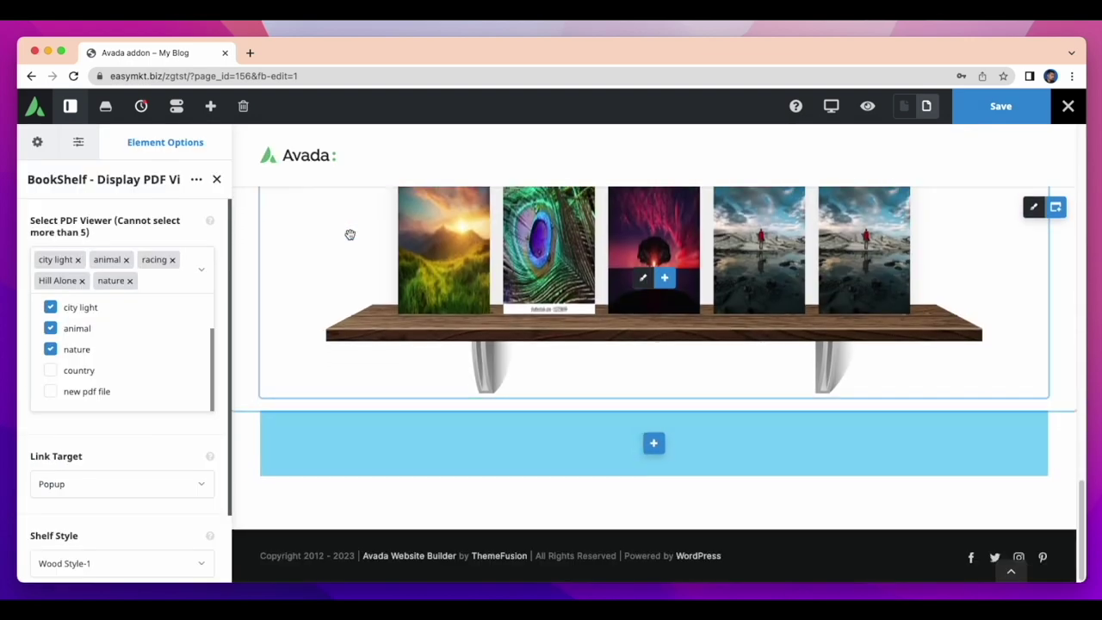
click(654, 444)
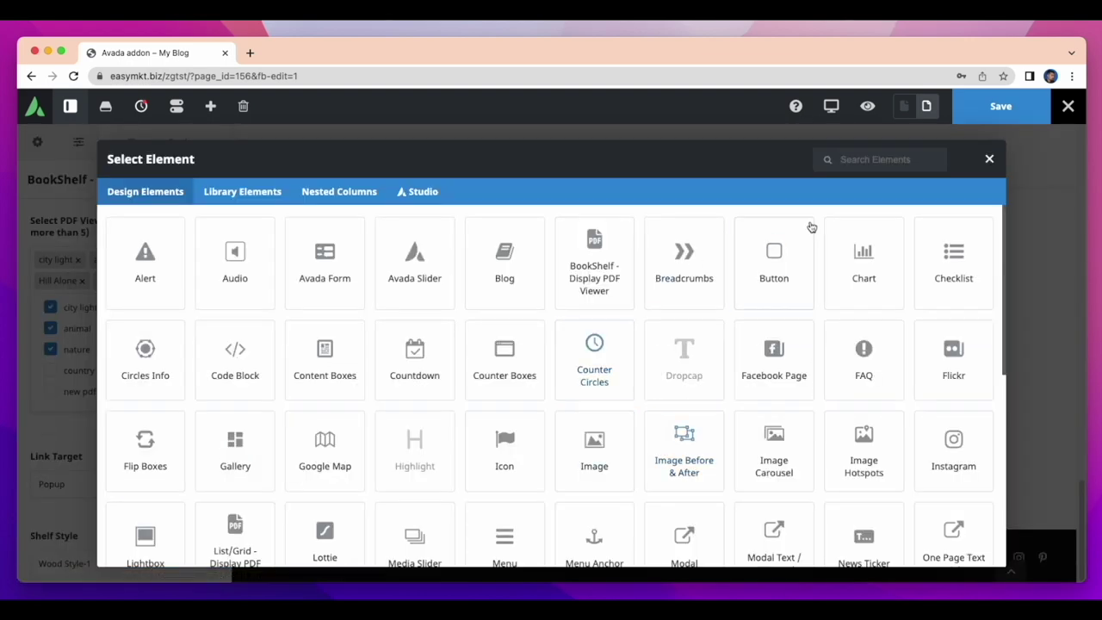
Insert the List/Grid - Display PDF Viewer element, showing a filterable 3-column PDF grid
click(869, 163)
text(pdf)
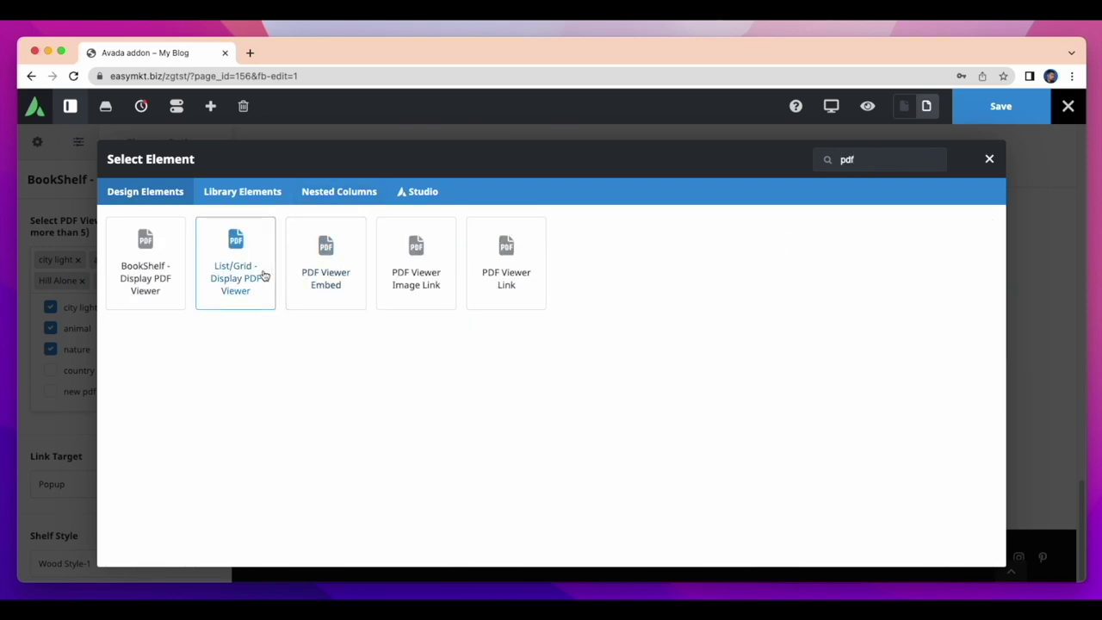
click(264, 275)
scroll(766, 366, down, 3)
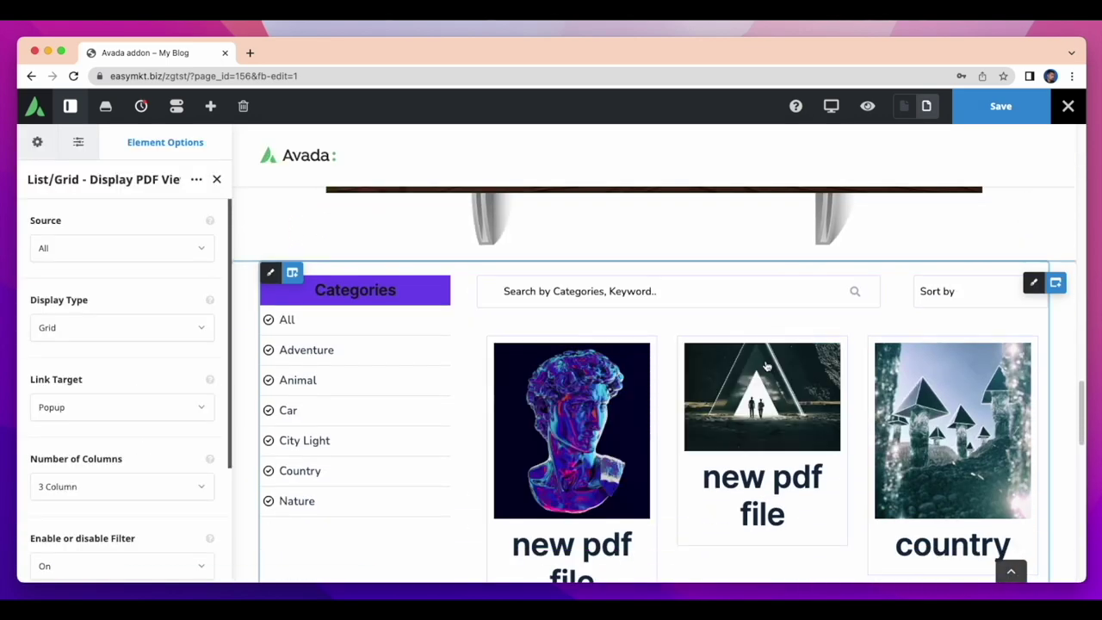
scroll(767, 366, down, 8)
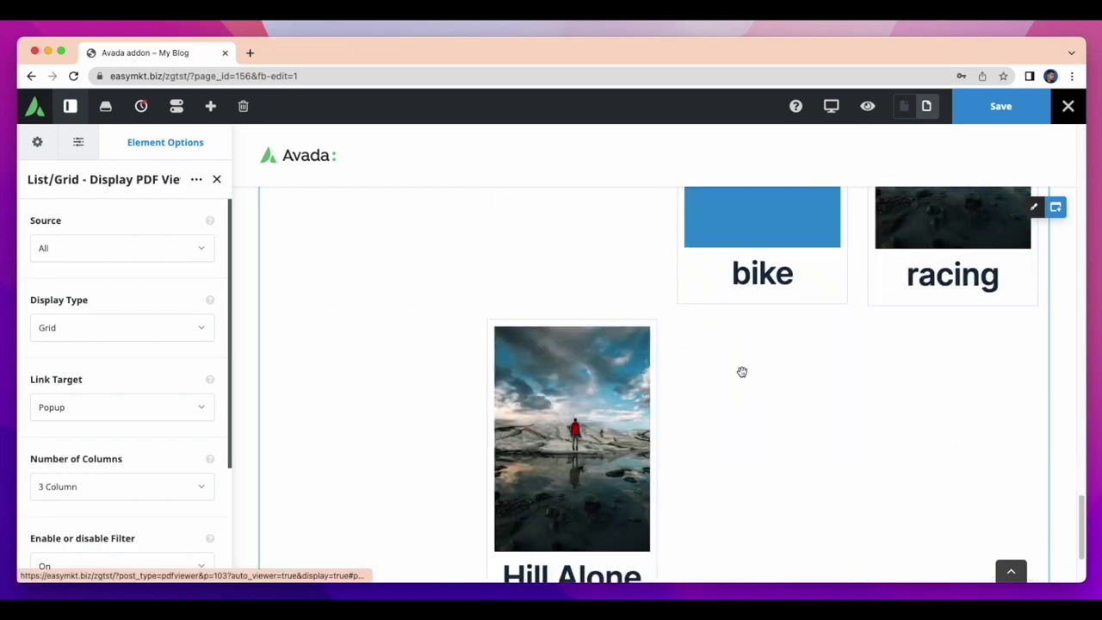
scroll(742, 372, down, 2)
scroll(718, 411, up, 10)
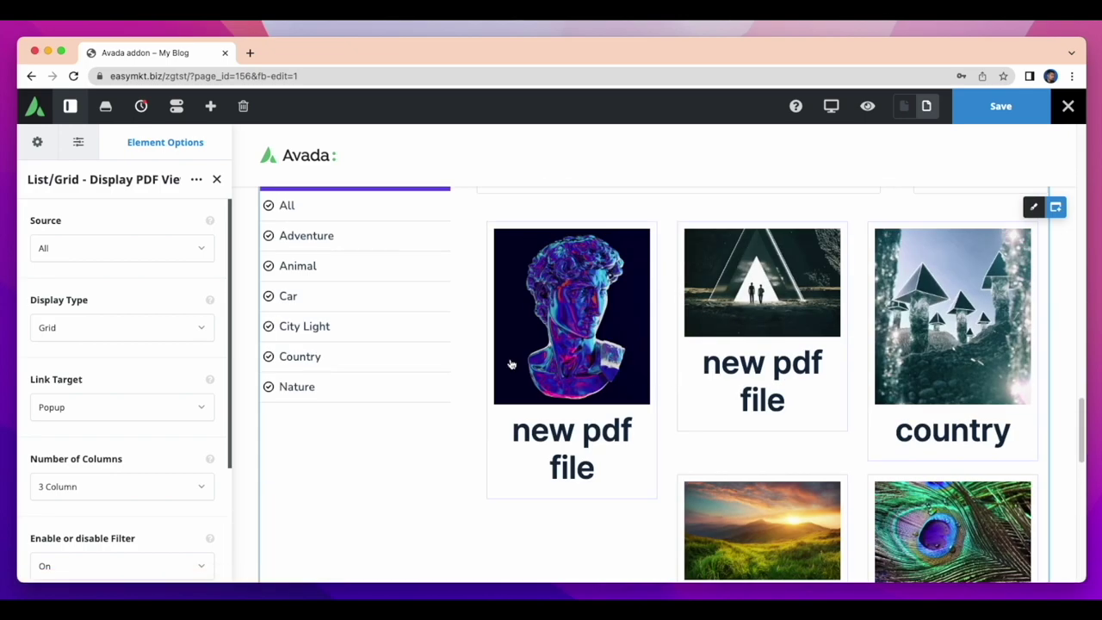
scroll(416, 310, up, 3)
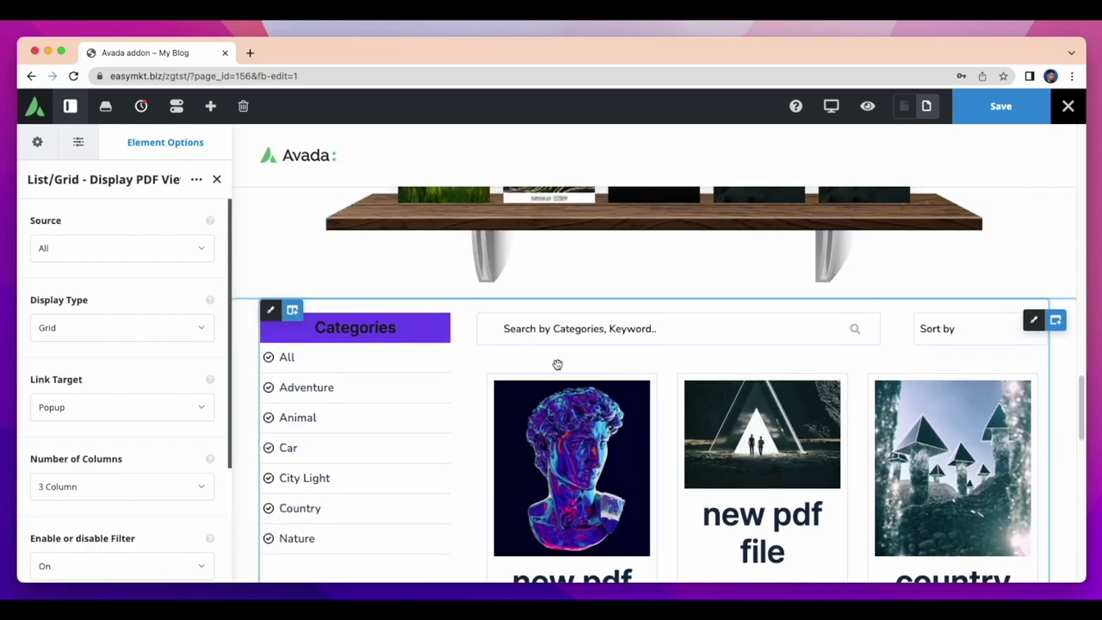
scroll(557, 364, down, 3)
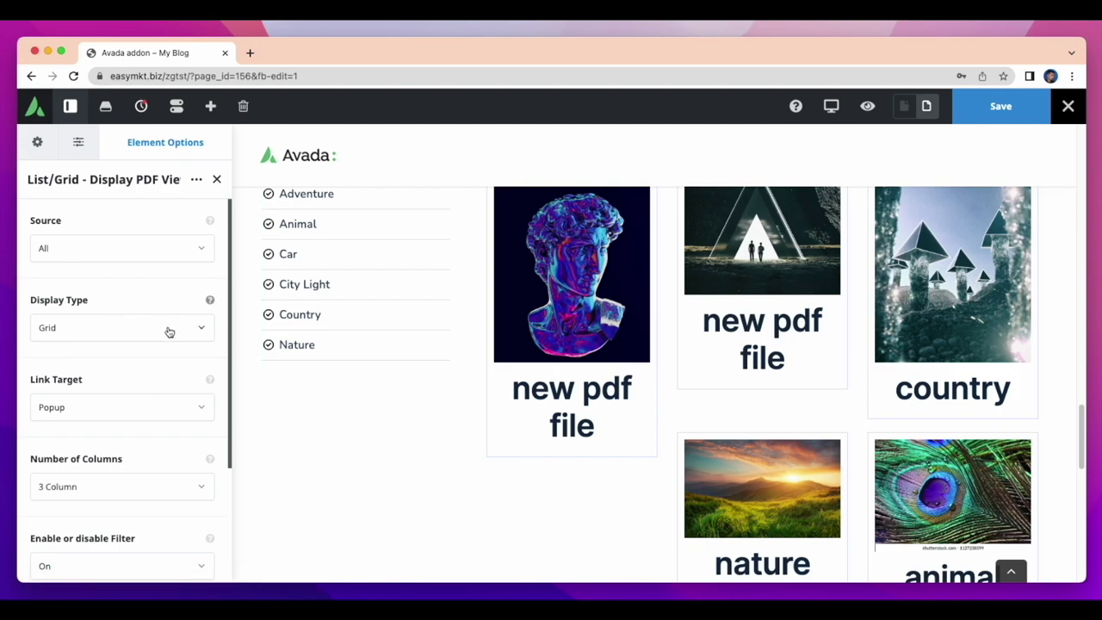